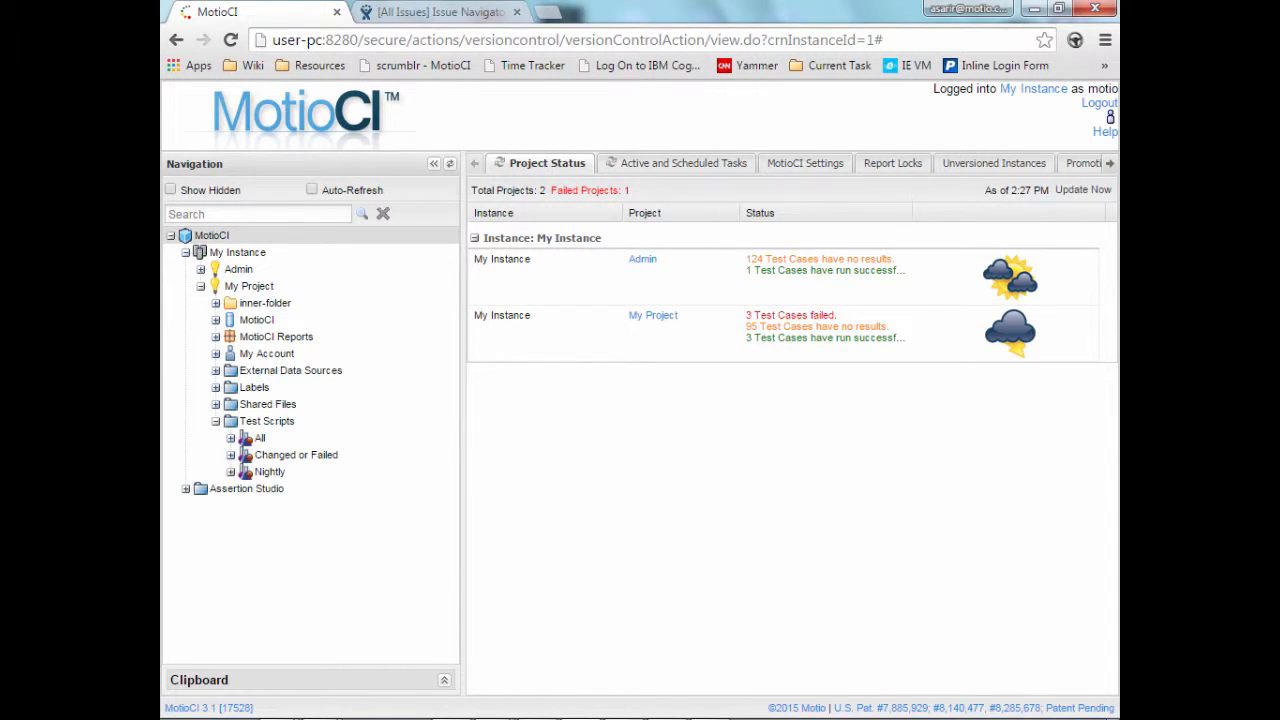
Switch to IBM Cognos Connection, launch IBM Cognos Administration and open the MotioCI data source among the configured data source connections.
mouse_move(568, 706)
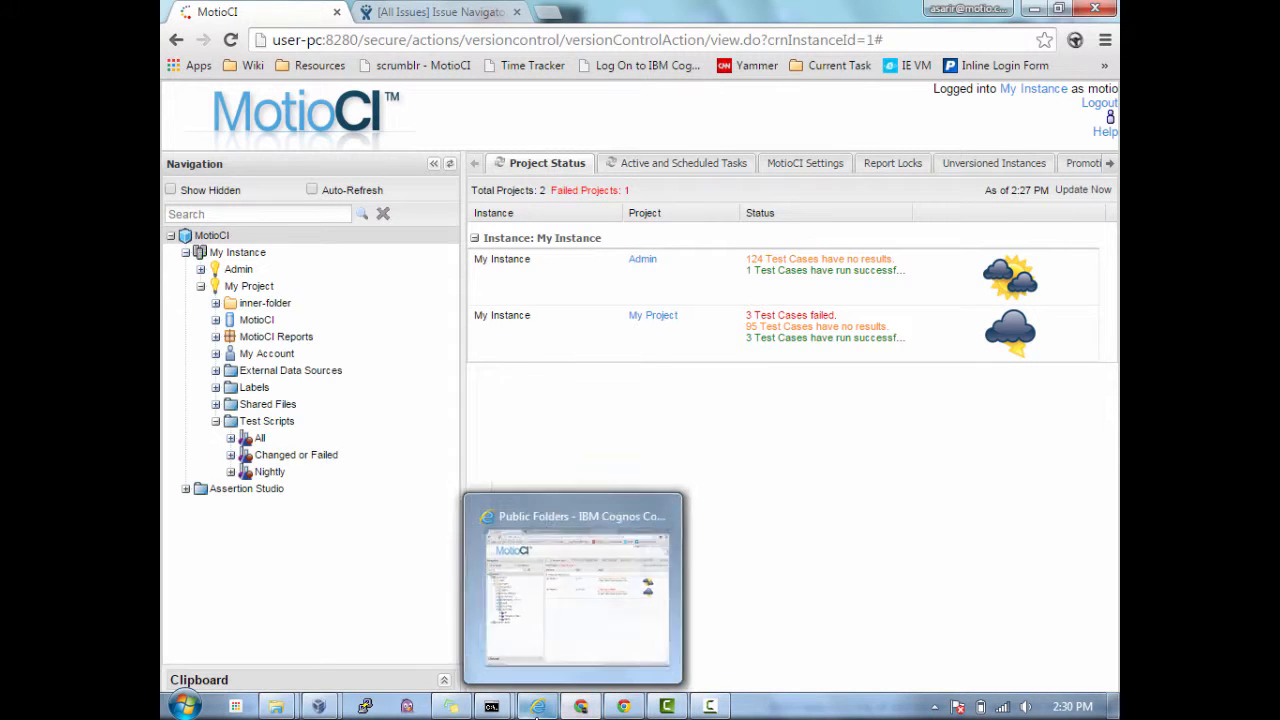
click(531, 648)
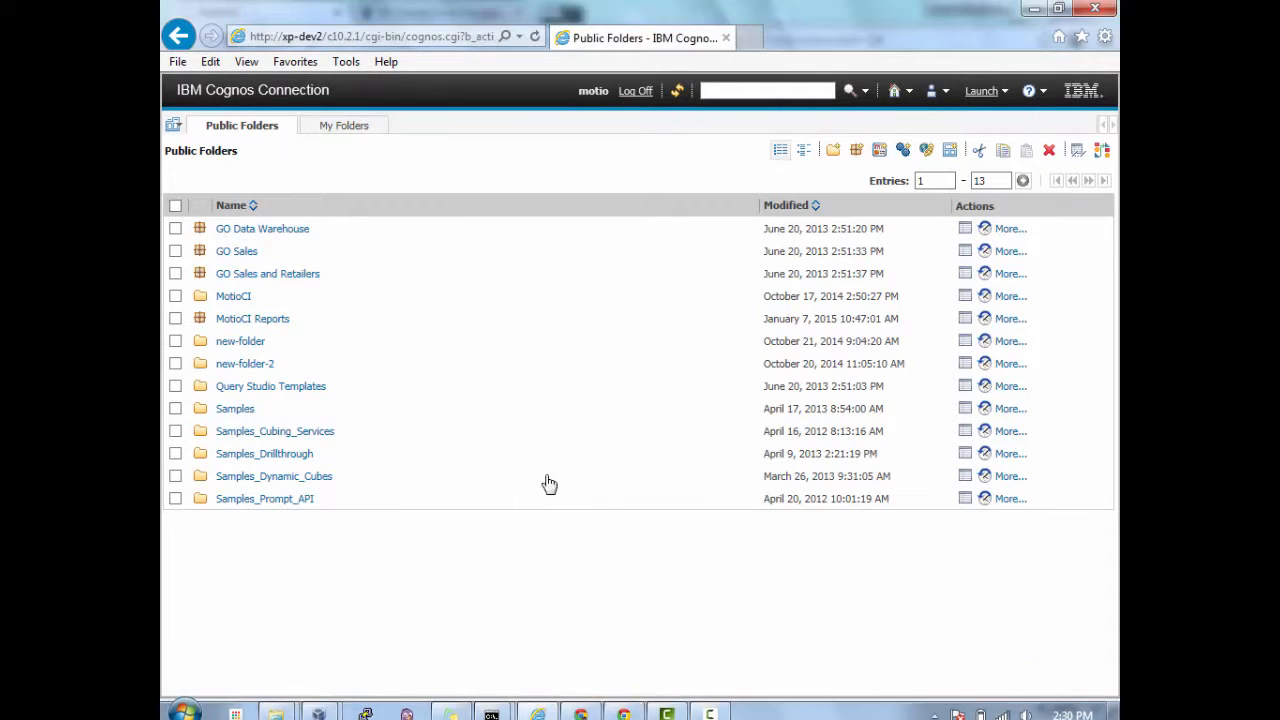
click(968, 91)
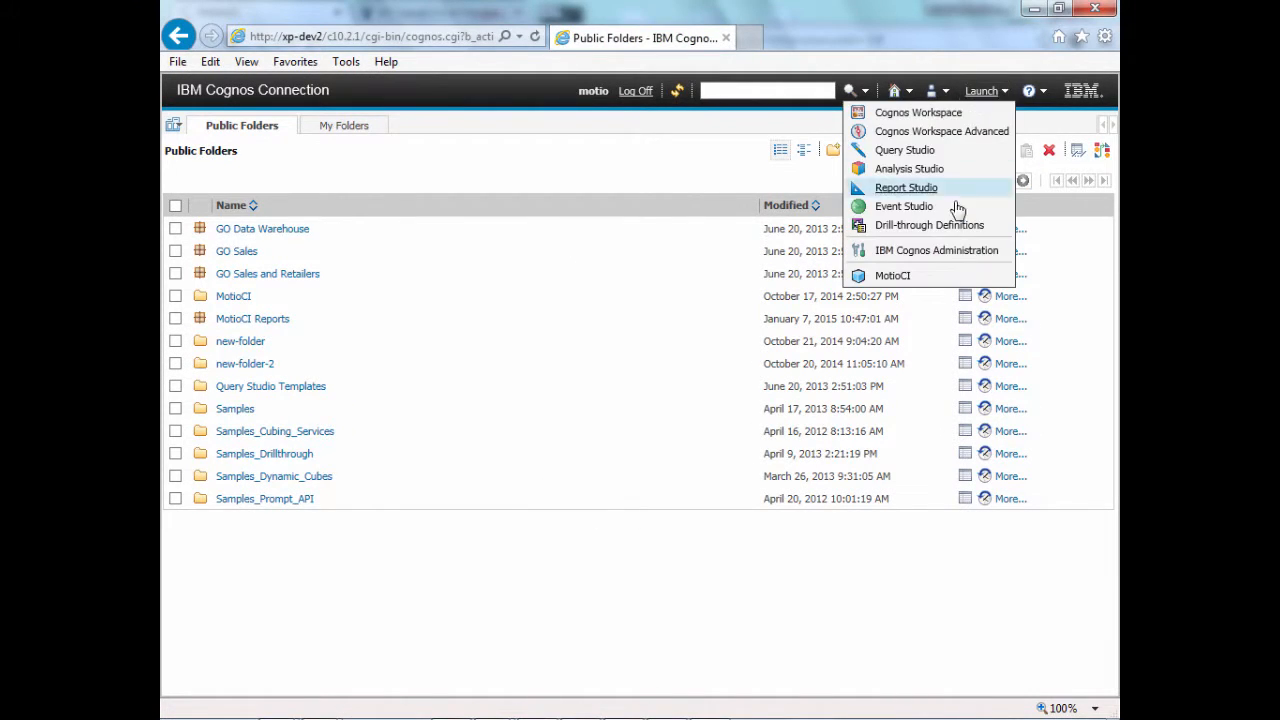
click(912, 252)
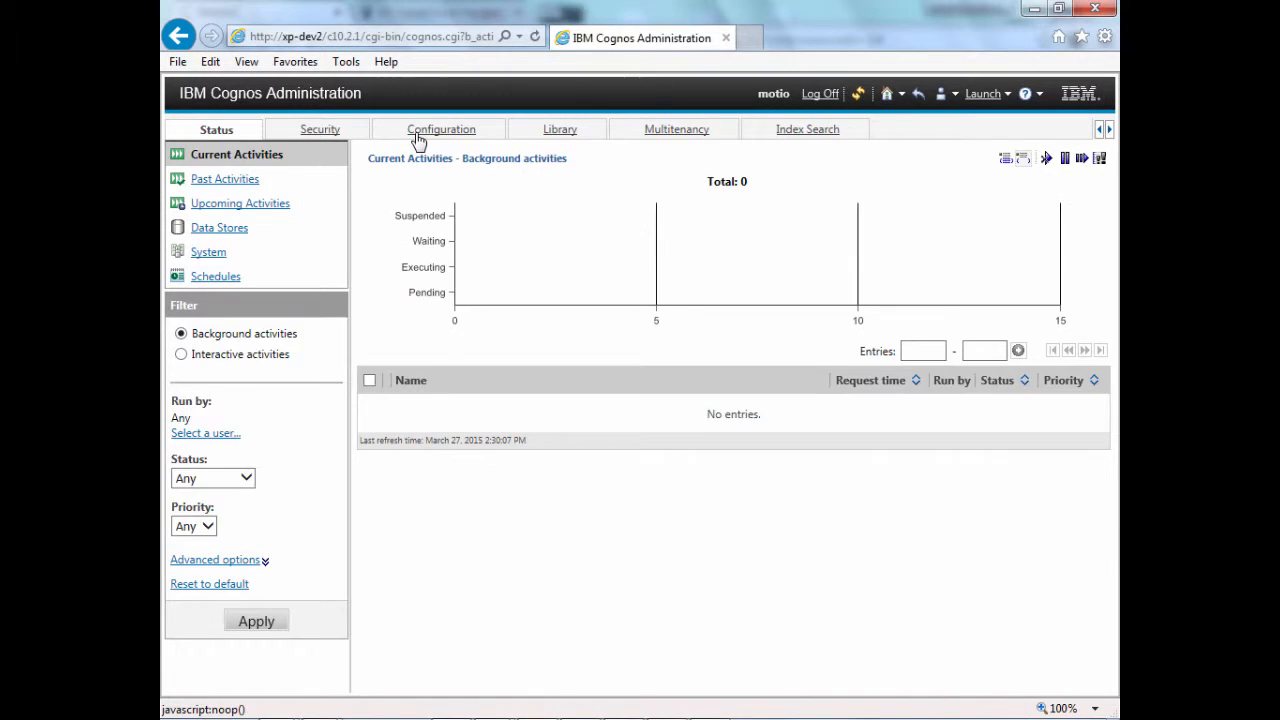
click(417, 135)
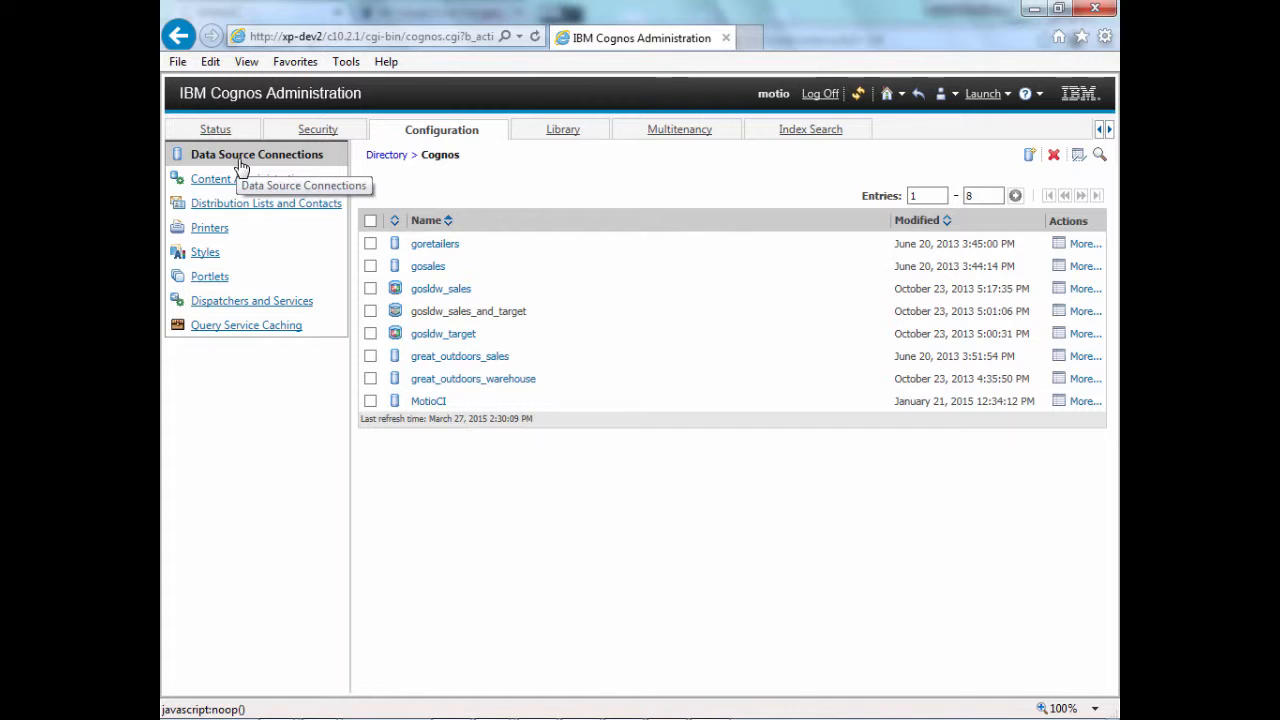
click(428, 402)
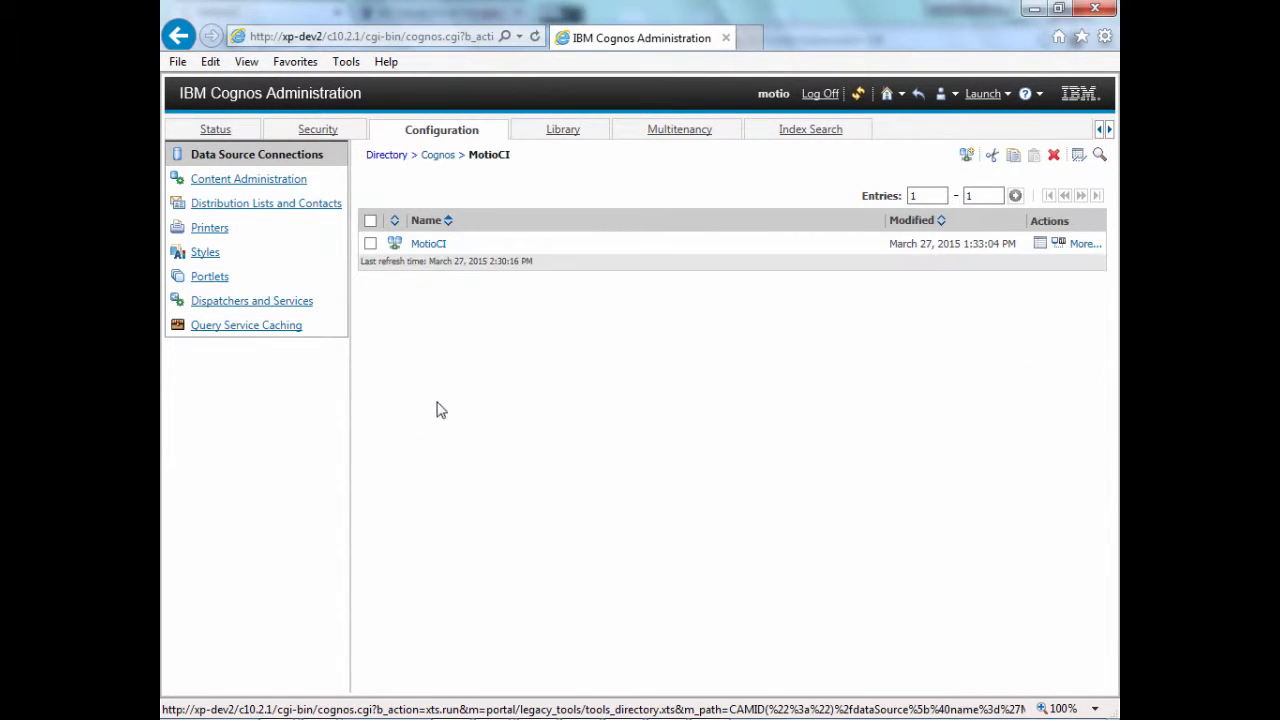
Test the MotioCI connection with its MotioCI signon, check the result's status and return to the connection list.
click(1057, 245)
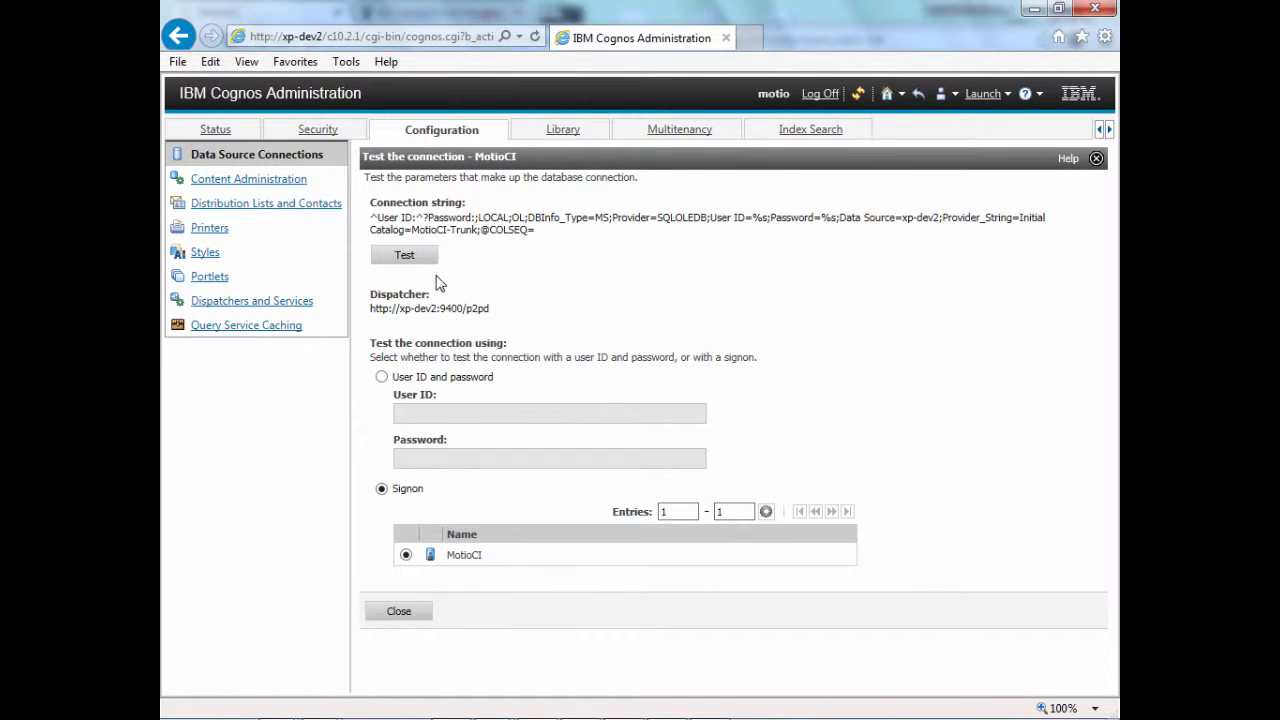
click(404, 259)
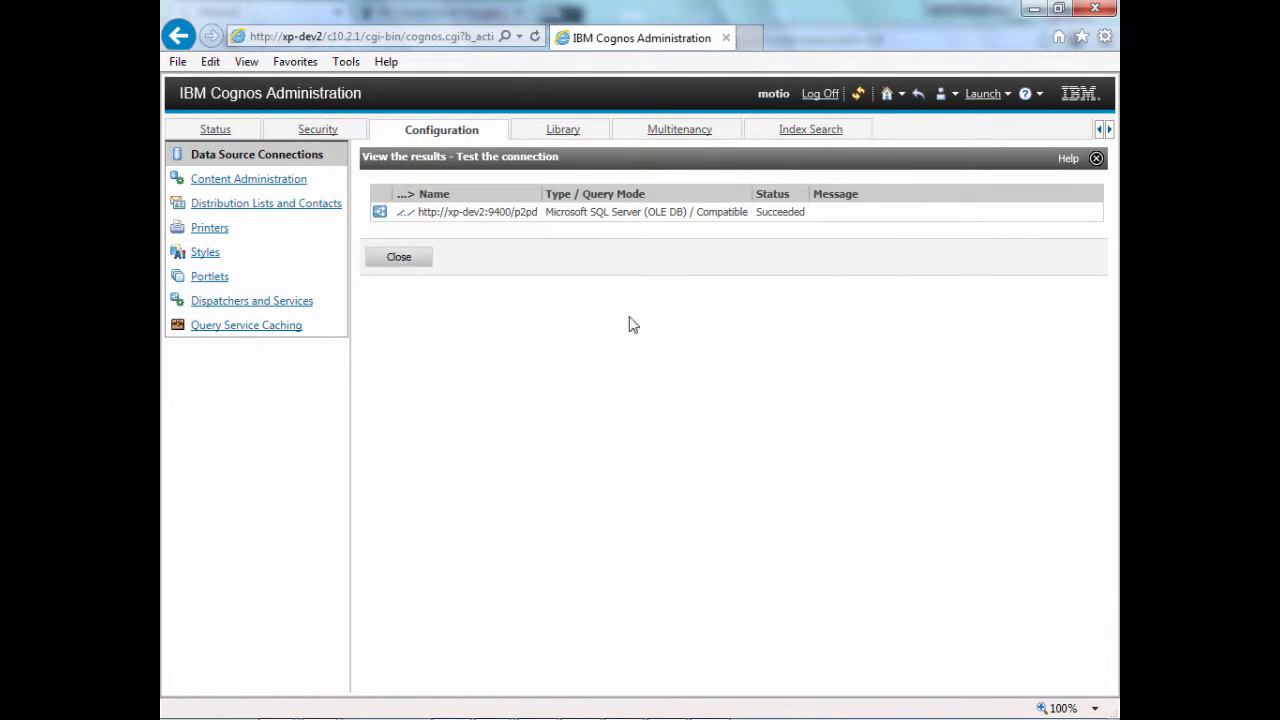
double_click(785, 216)
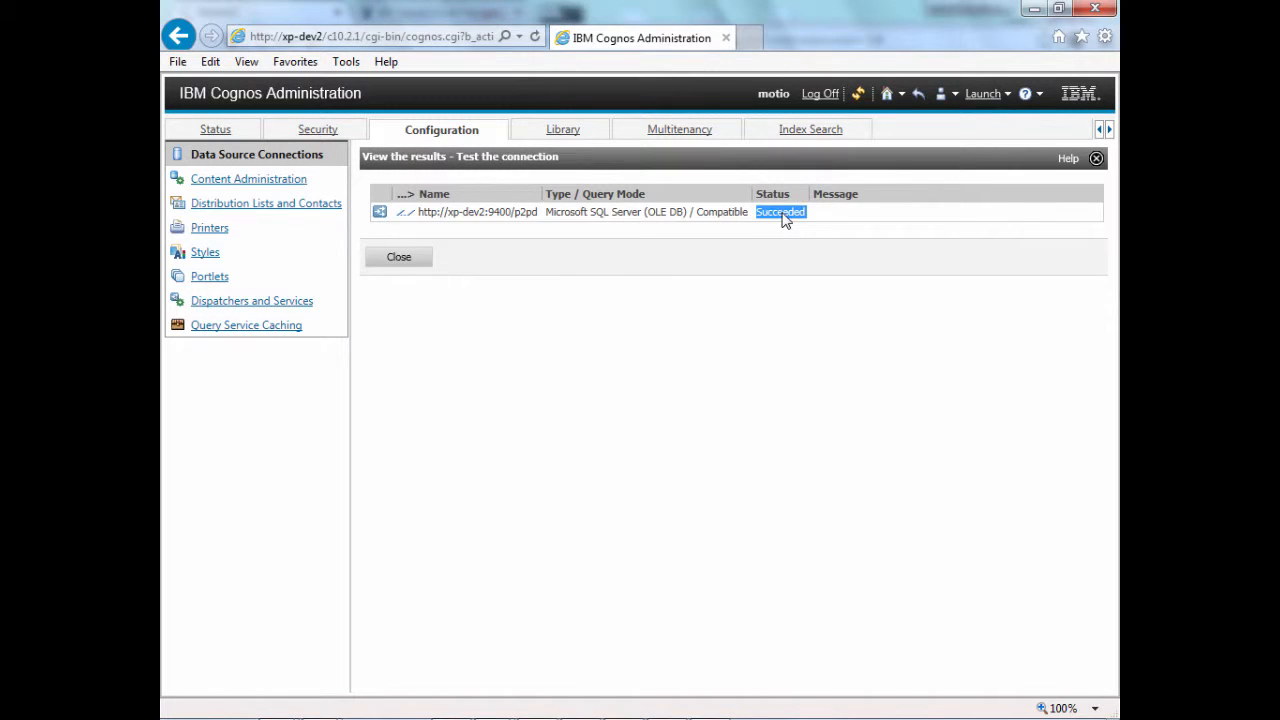
click(401, 259)
click(400, 613)
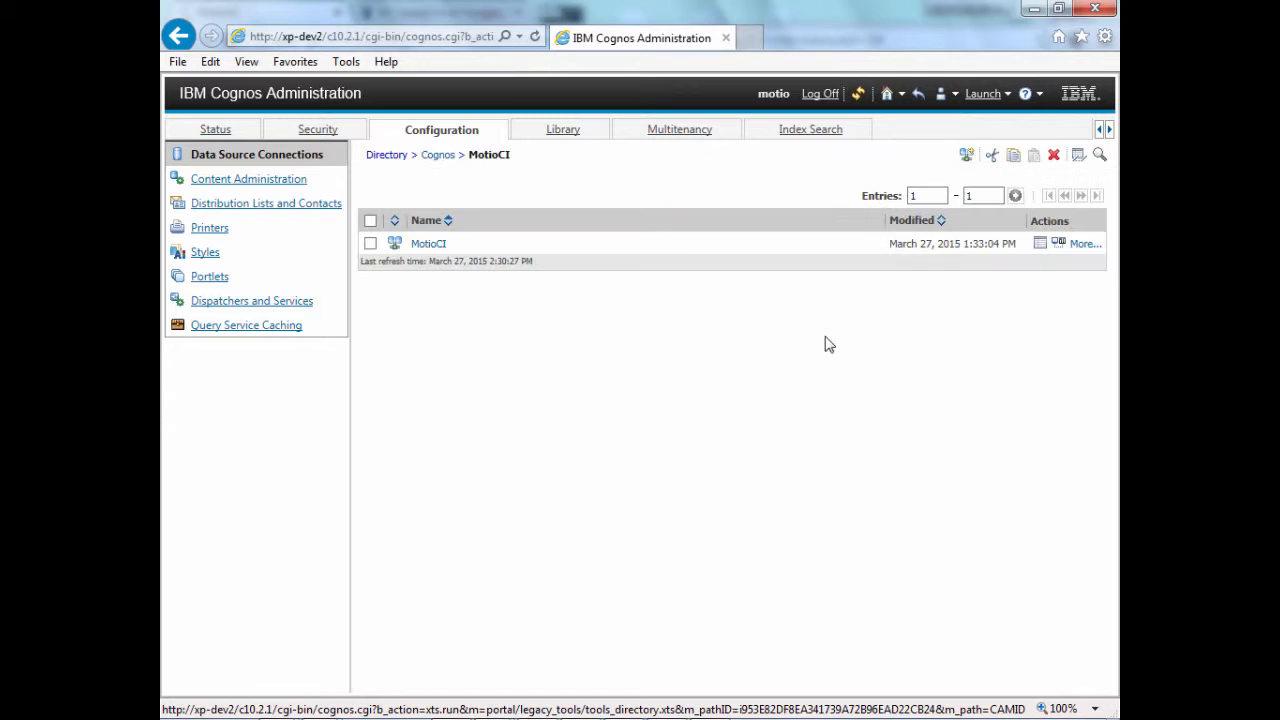
Switch to MotioCI in Chrome and expand the MotioCI data source under the Admin project's Directory > Cognos namespace.
mouse_move(546, 712)
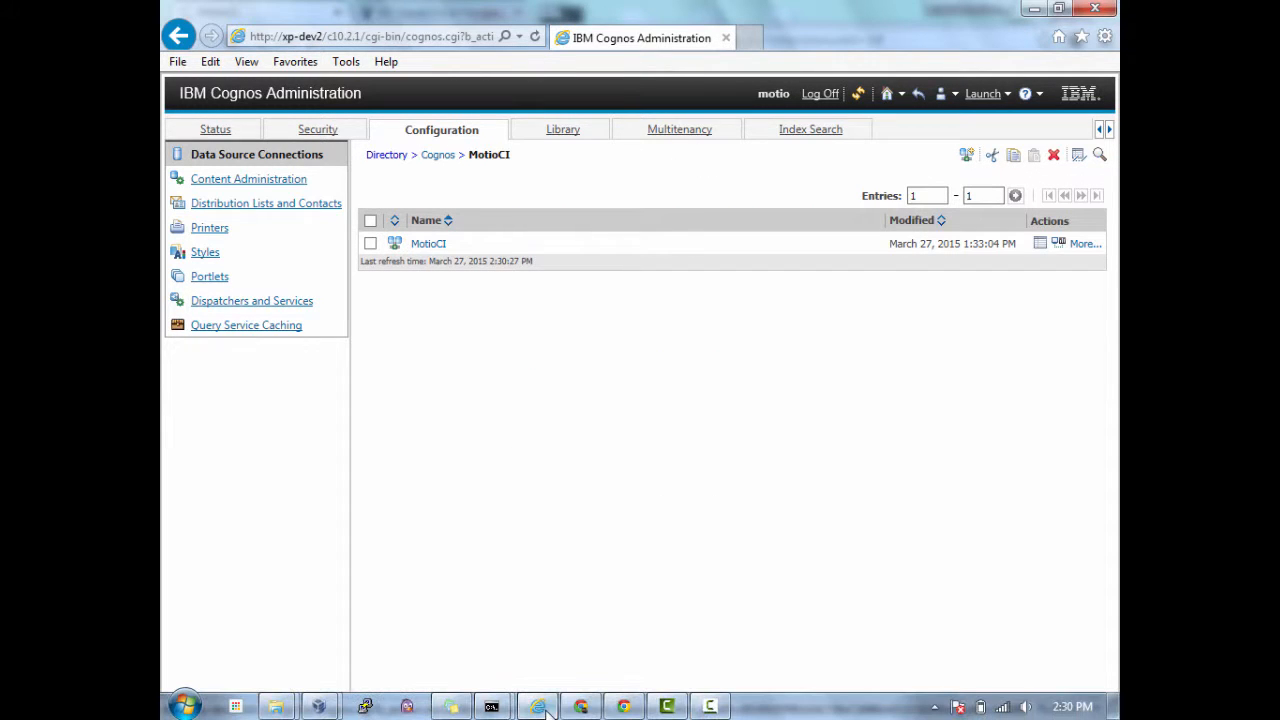
mouse_move(585, 710)
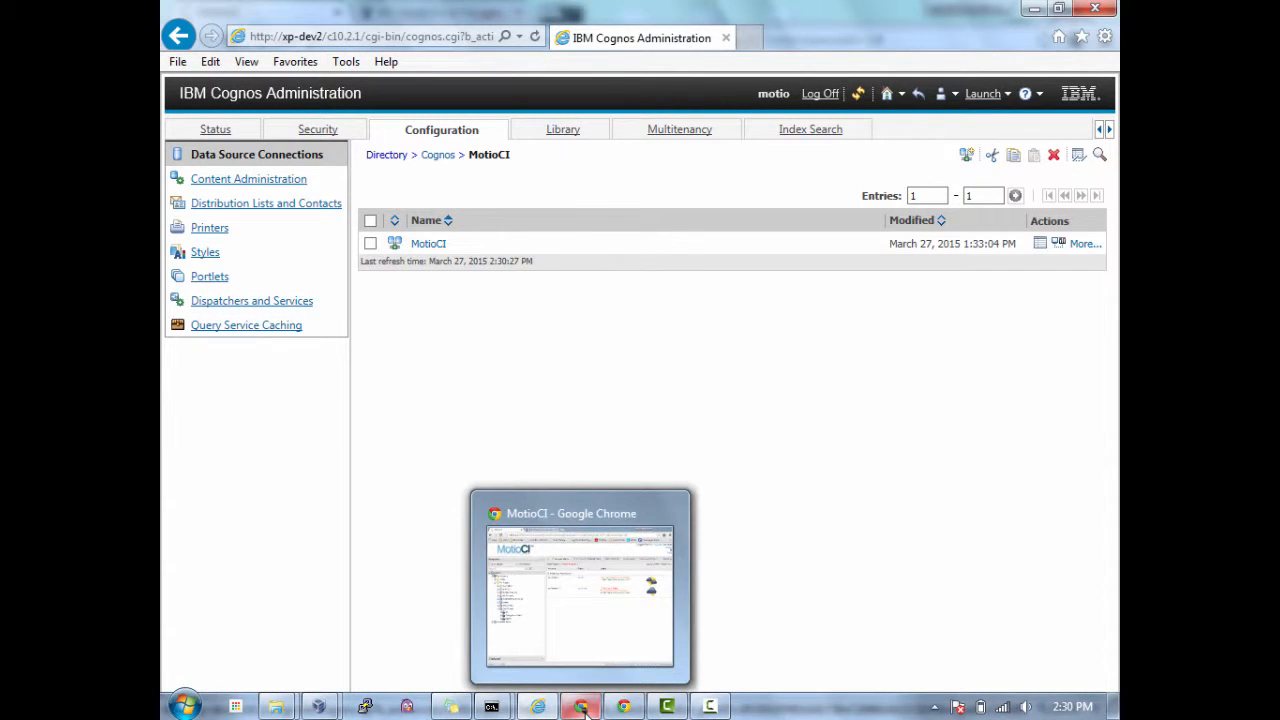
click(594, 643)
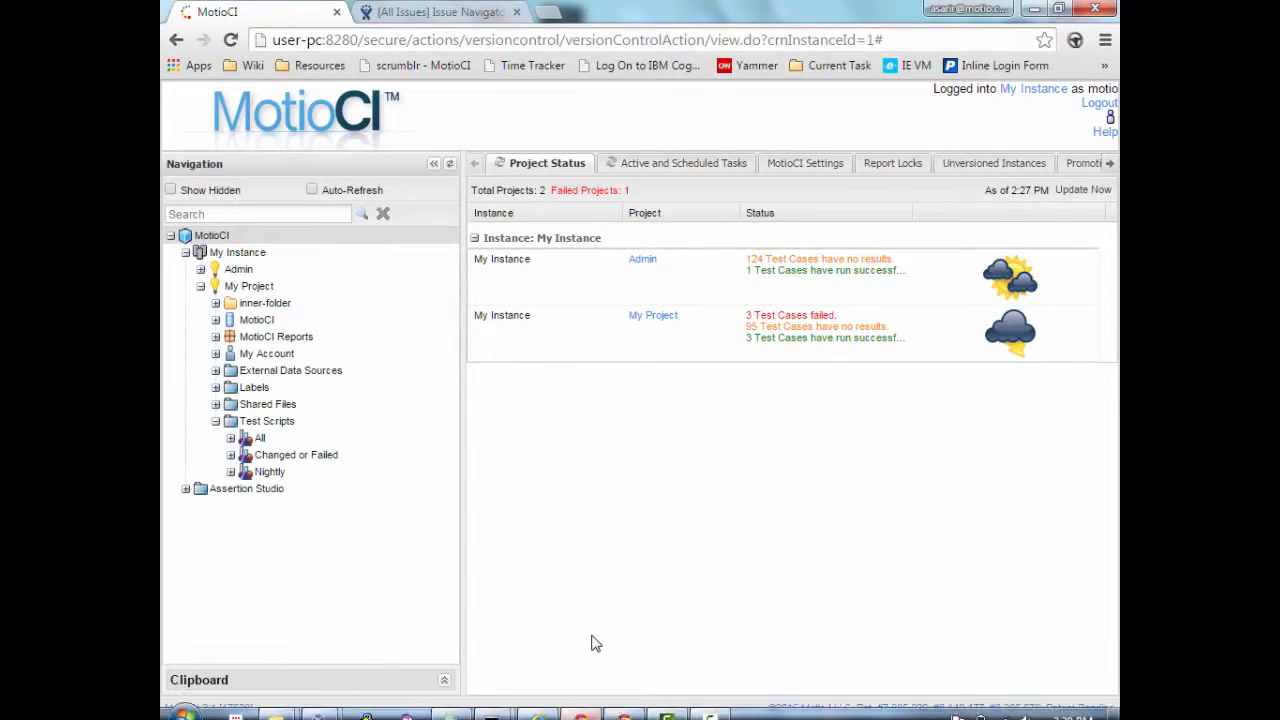
click(201, 272)
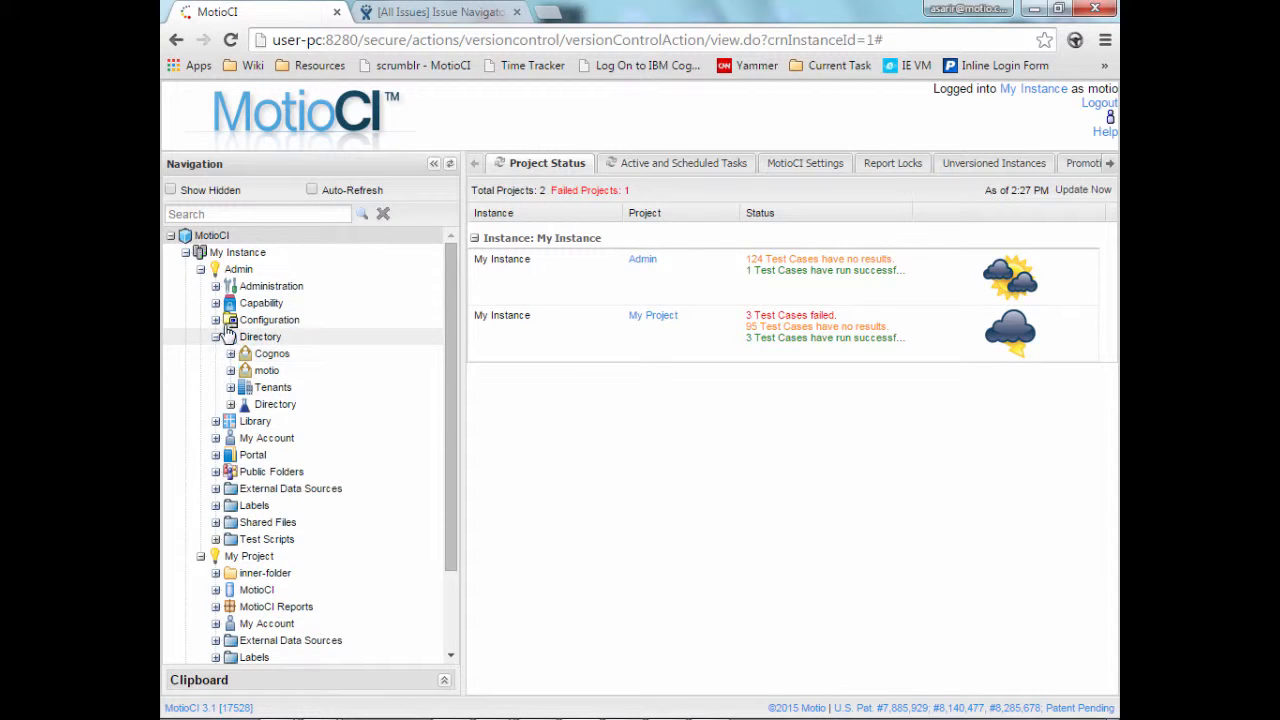
click(231, 355)
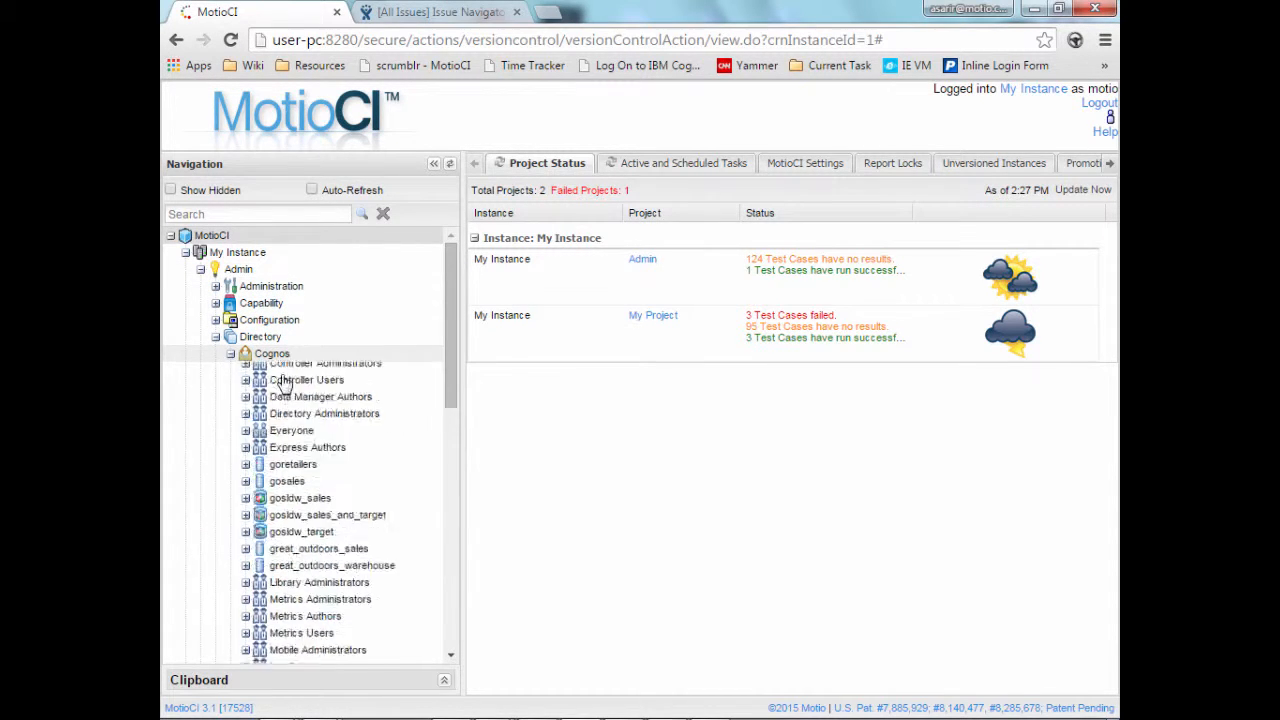
drag(449, 326, 445, 437)
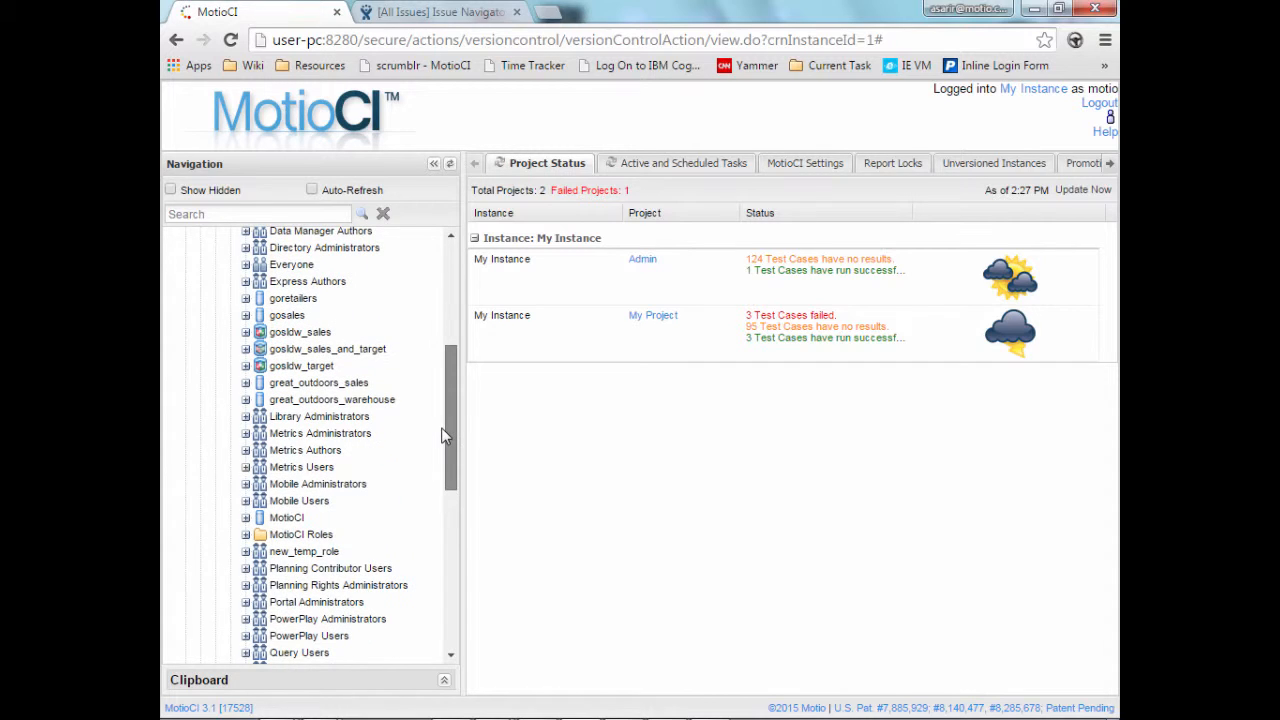
click(246, 517)
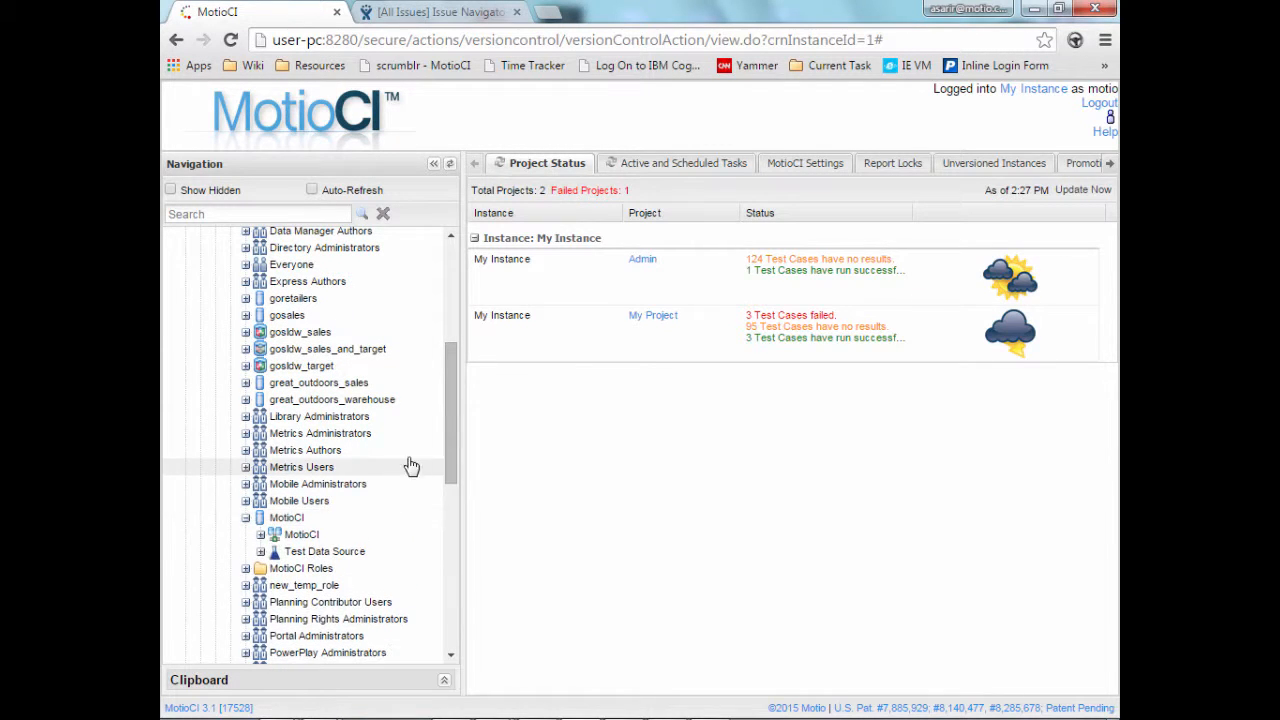
drag(452, 440, 441, 478)
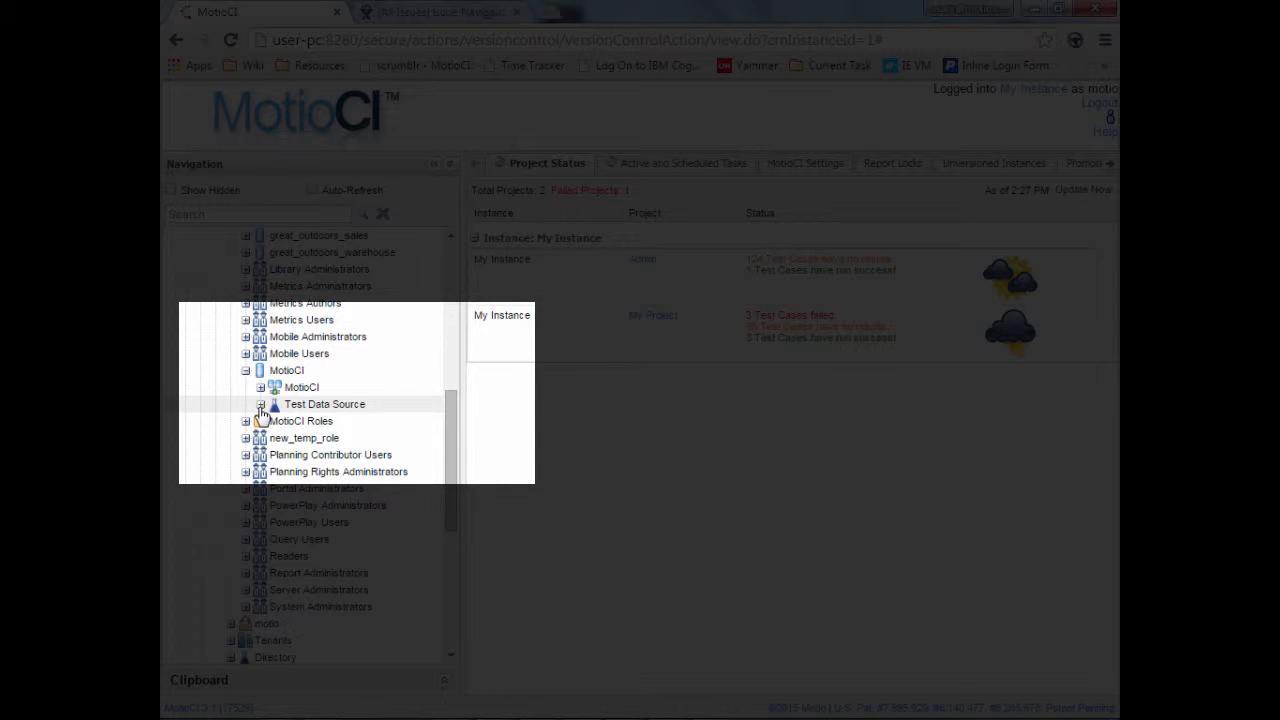
Expand the Test Data Source test case and run it as the parent of the Jira Data Source Validation assertion.
click(260, 405)
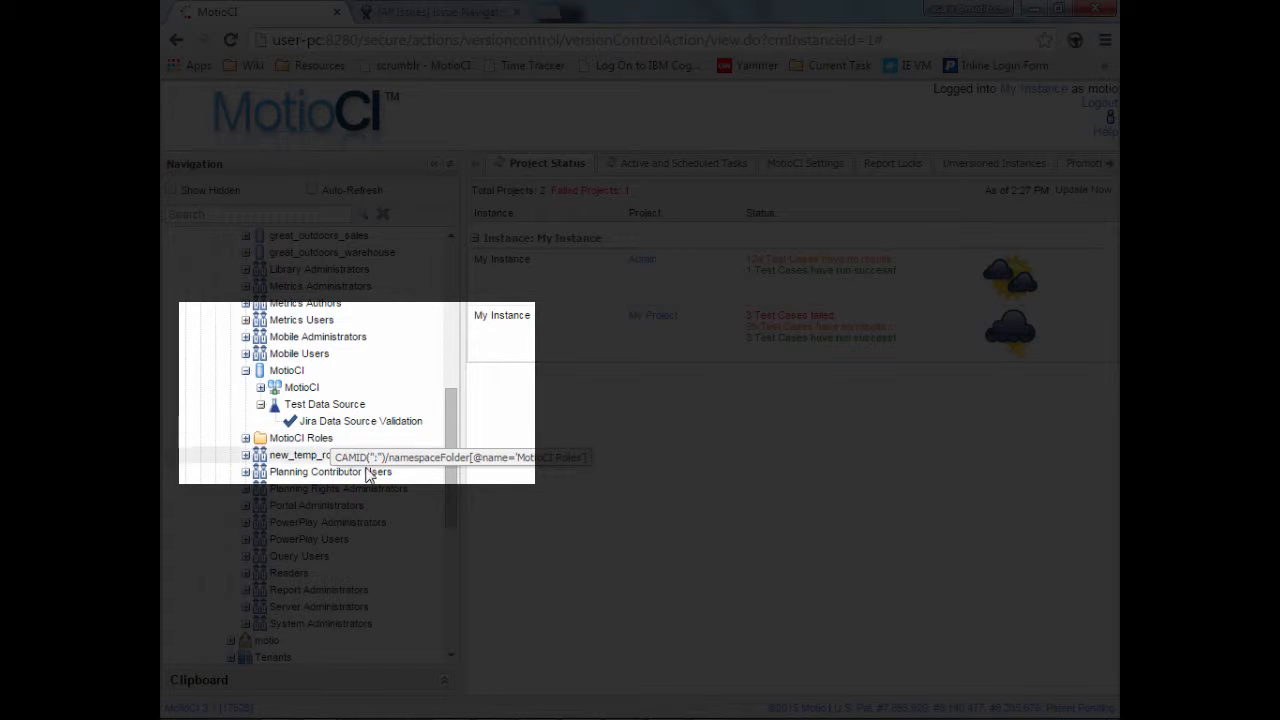
right_click(325, 424)
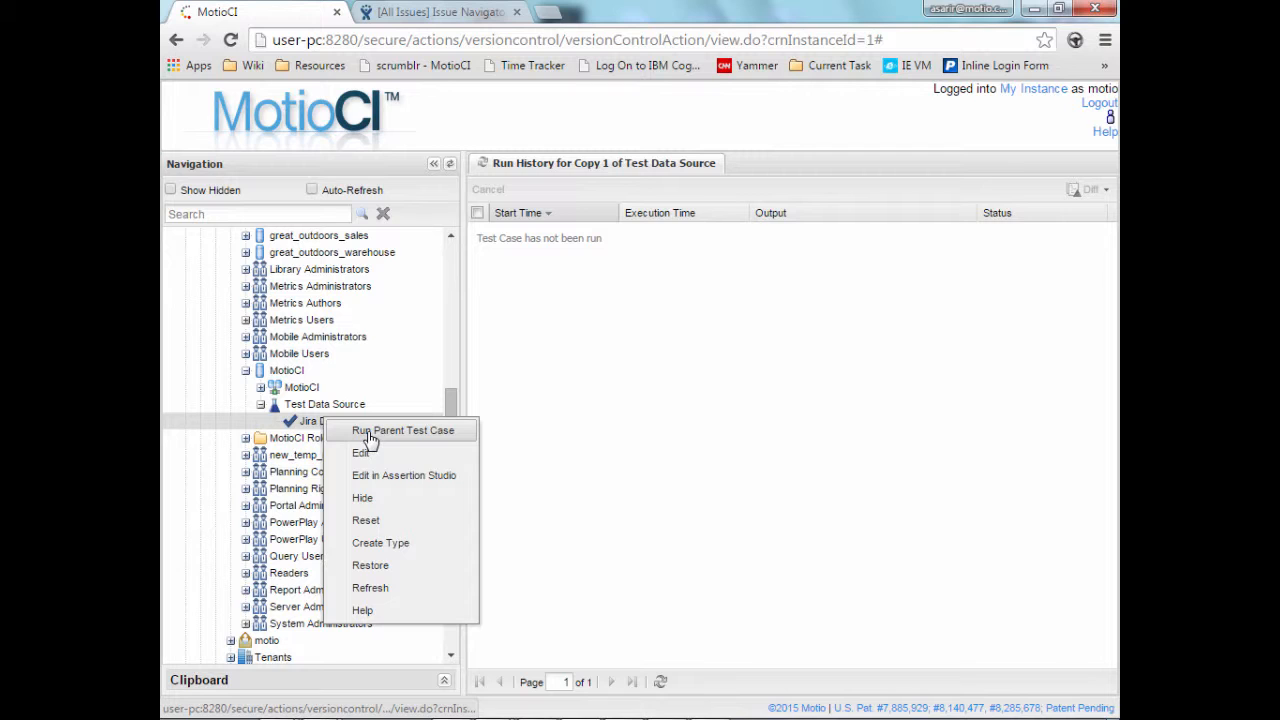
click(370, 431)
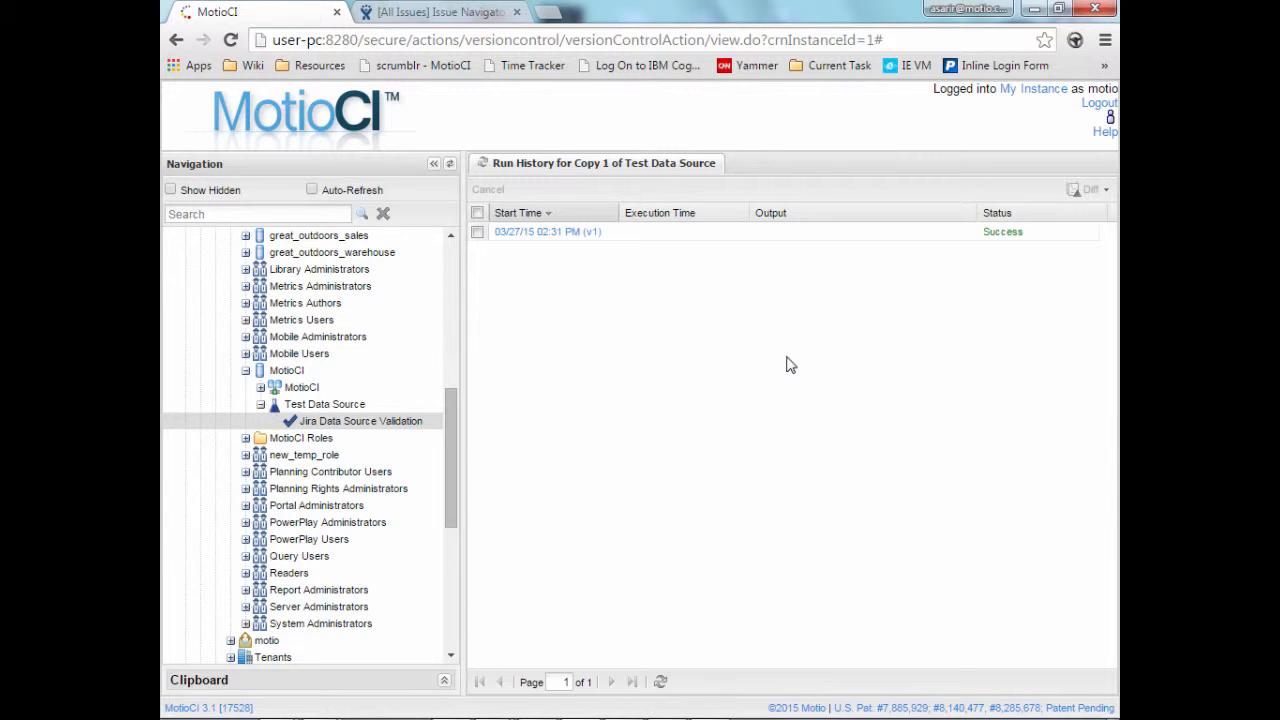
Check JIRA's All Issues list for any created issues, then return to the MotioCI run history.
click(440, 12)
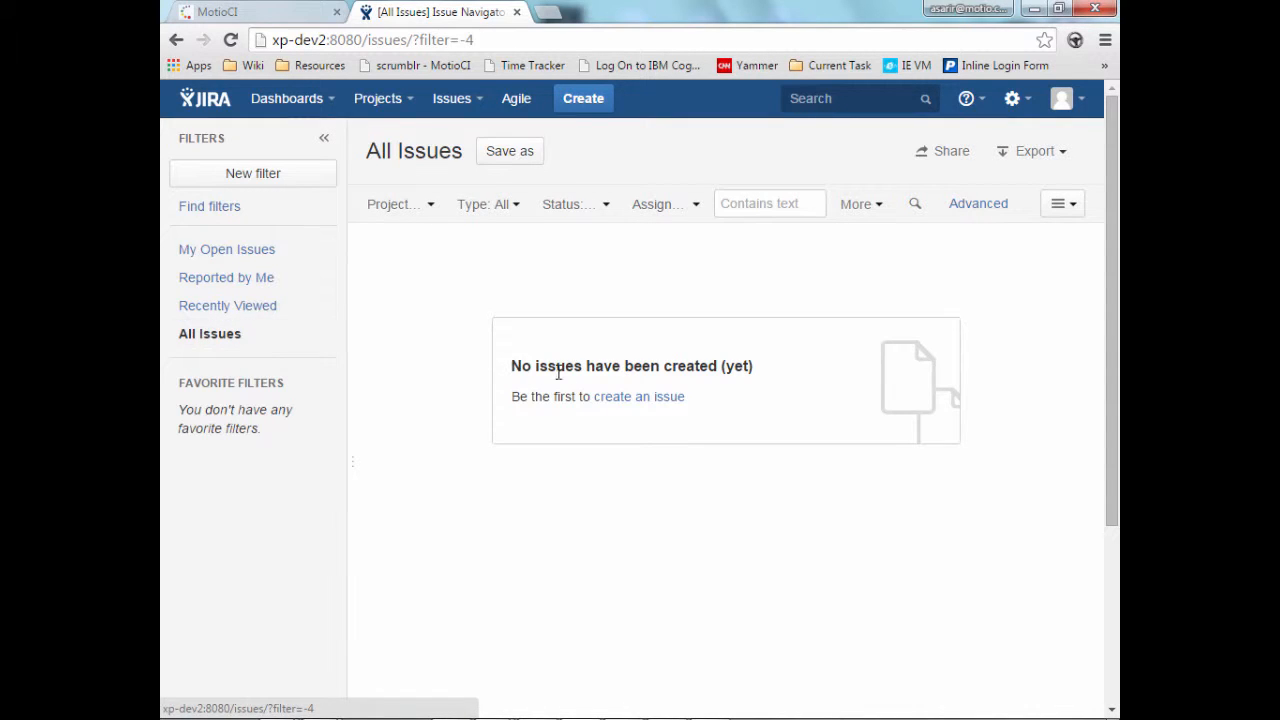
drag(510, 372, 752, 364)
click(695, 570)
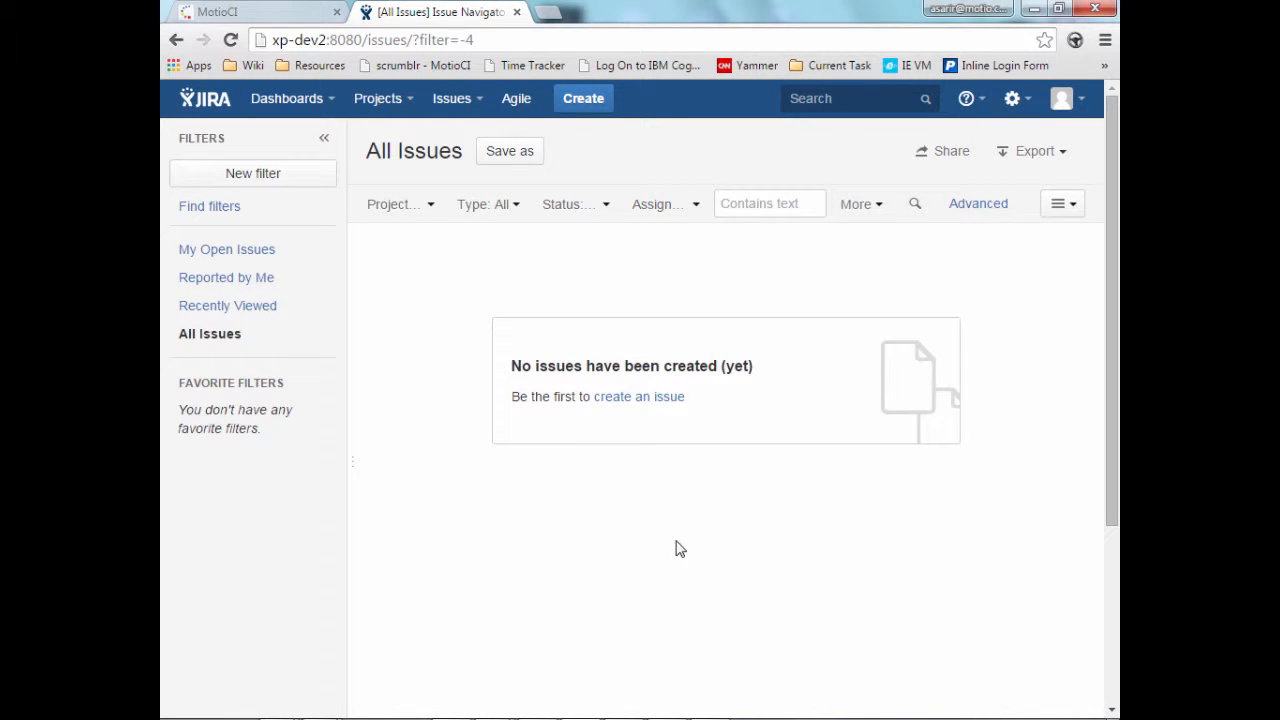
click(232, 10)
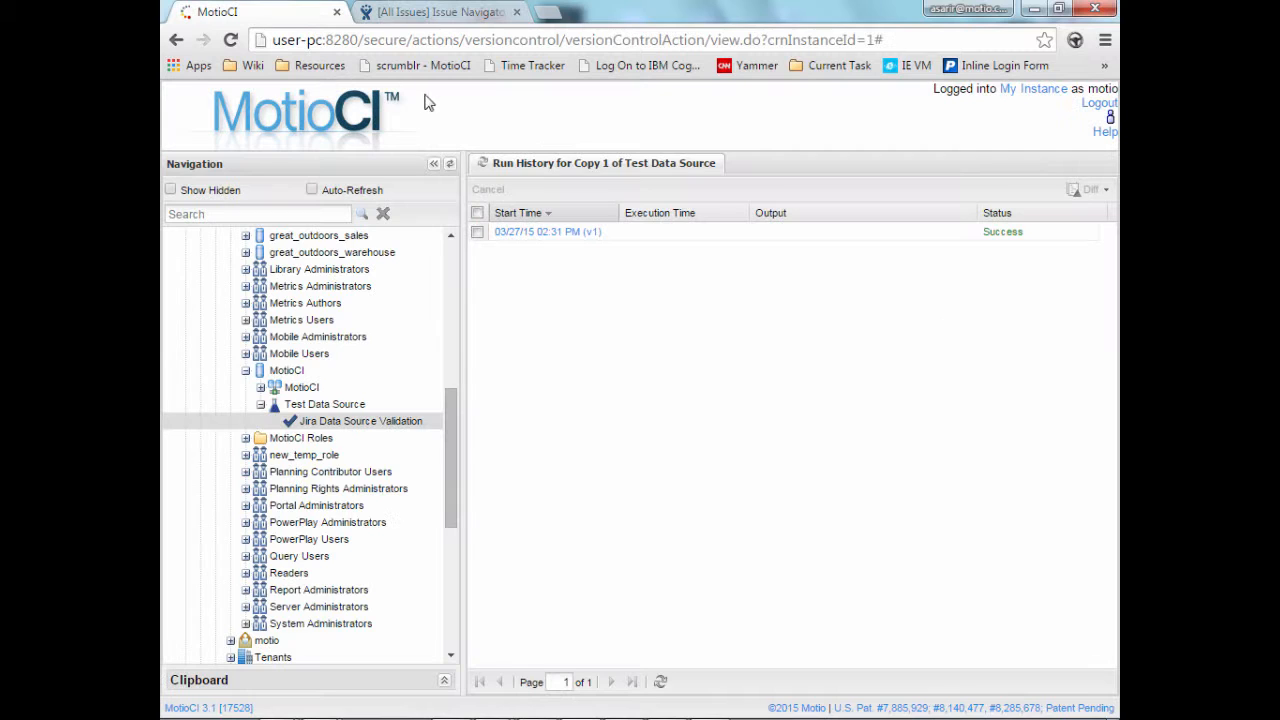
In IBM Cognos Administration, set the database name in the MotioCI connection's connection string to MotioCI and save the connection properties.
click(537, 711)
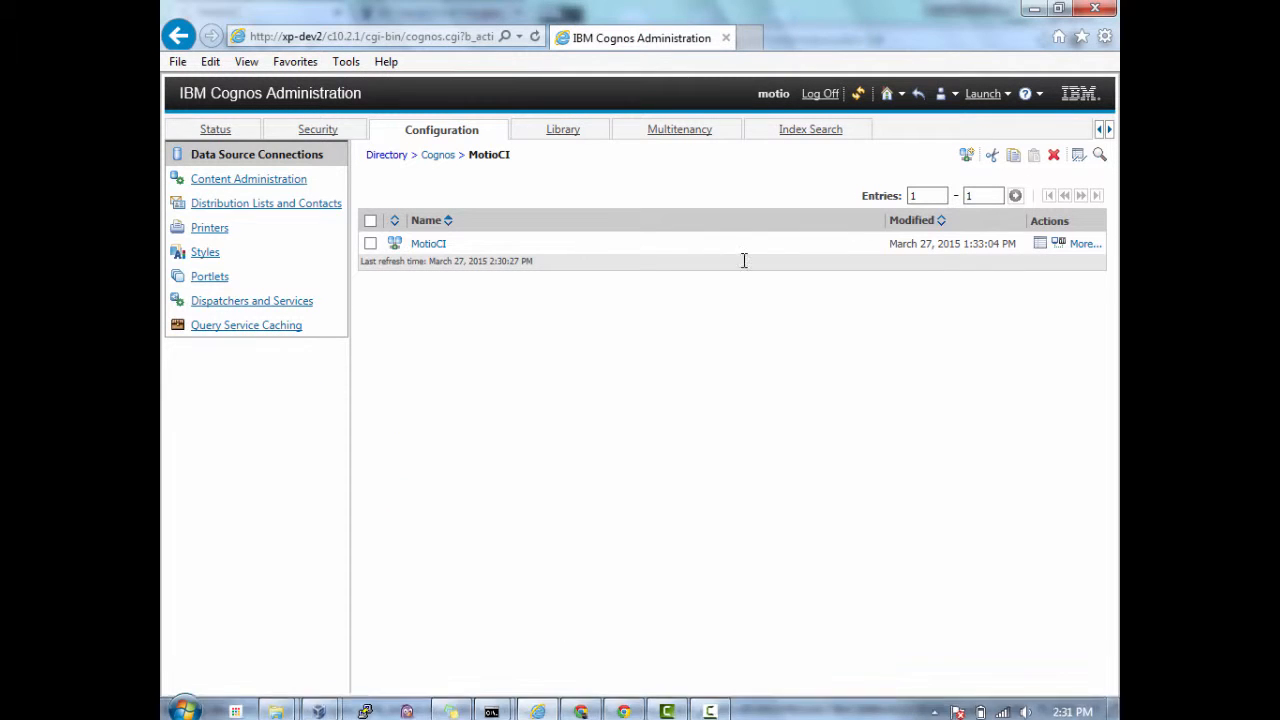
click(1040, 245)
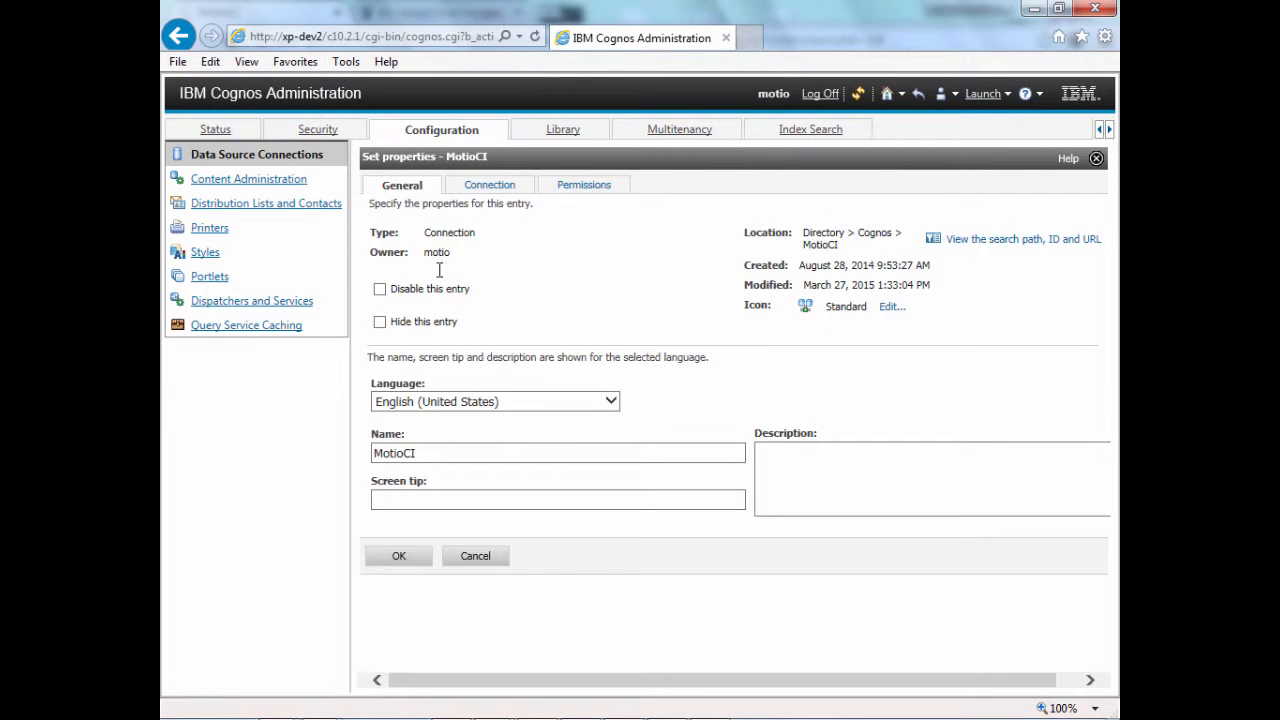
click(498, 195)
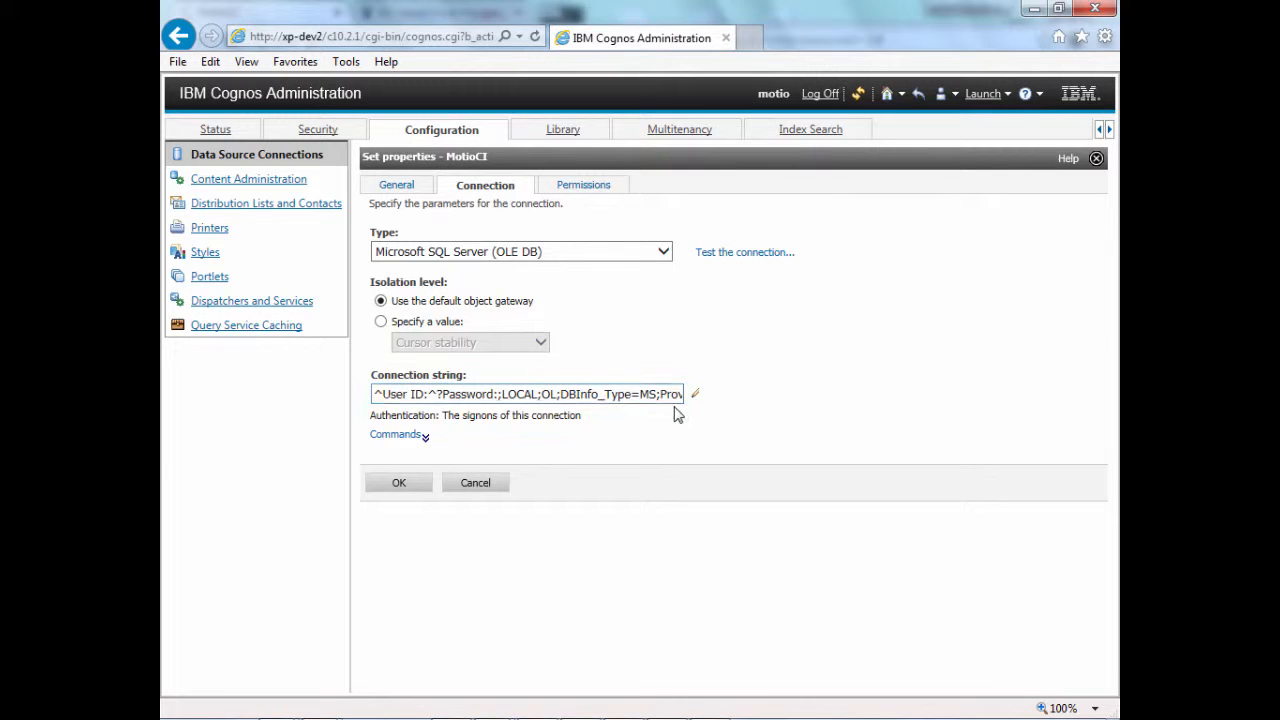
click(694, 394)
click(468, 318)
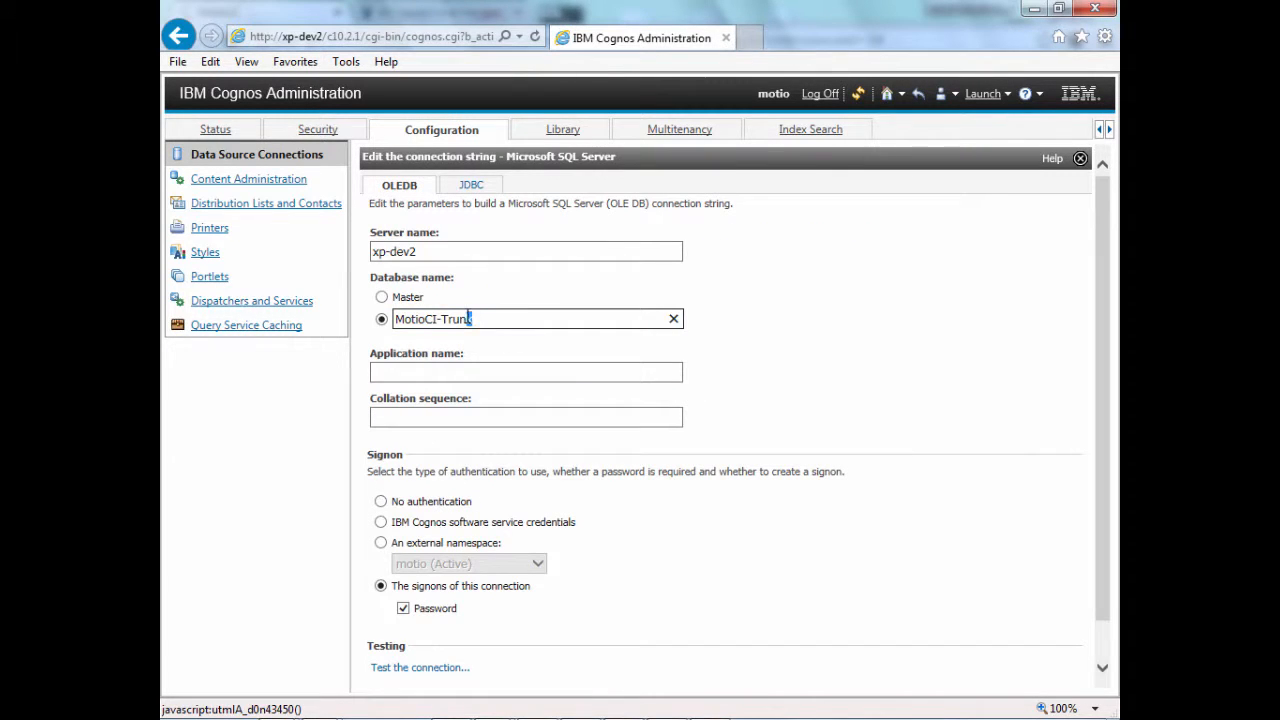
drag(469, 318, 443, 318)
key(BackSpace)
key(BackSpace)
scroll(1104, 289, down, 2)
click(399, 669)
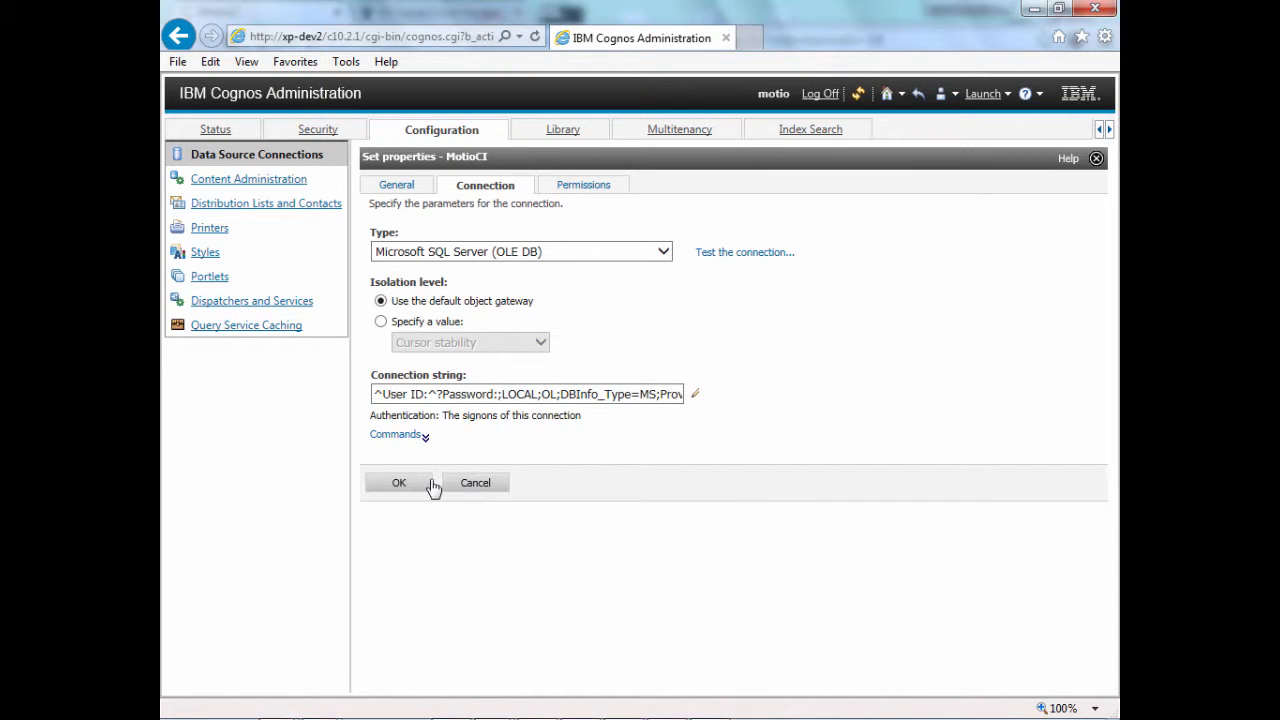
click(399, 485)
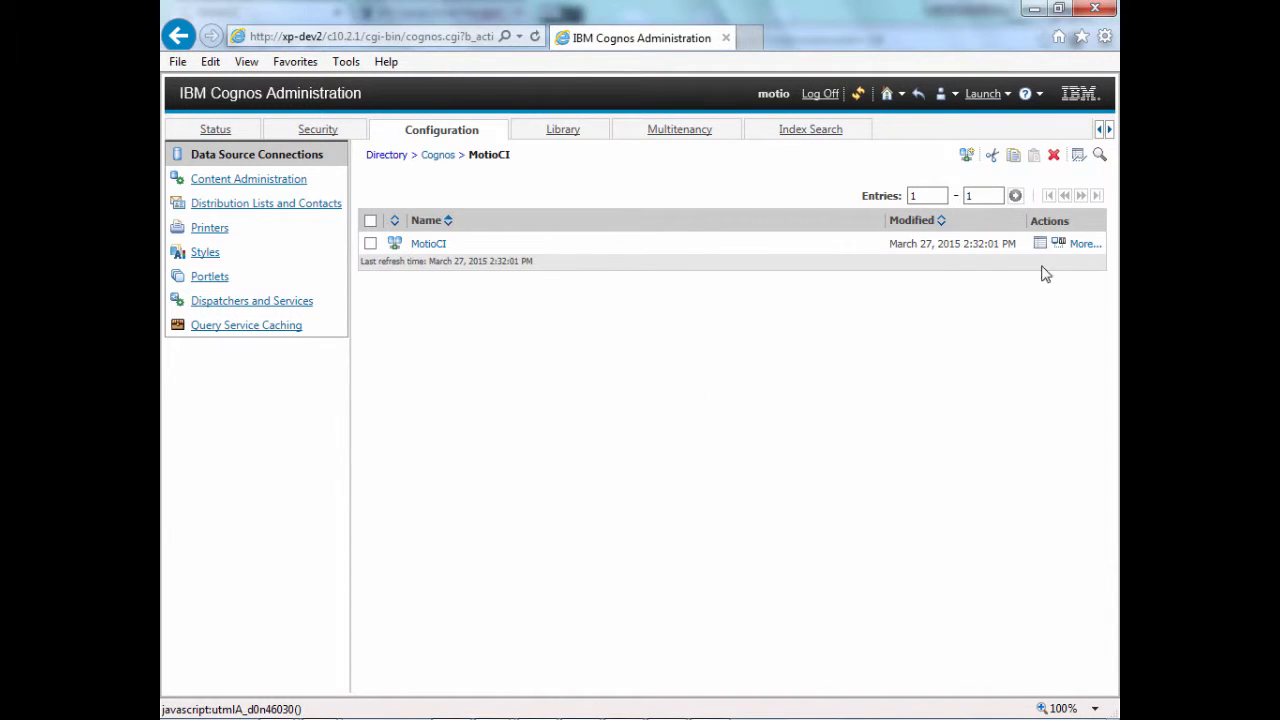
Retest the edited MotioCI connection with its signon, examine the status and message, and return to the connection list.
click(1060, 248)
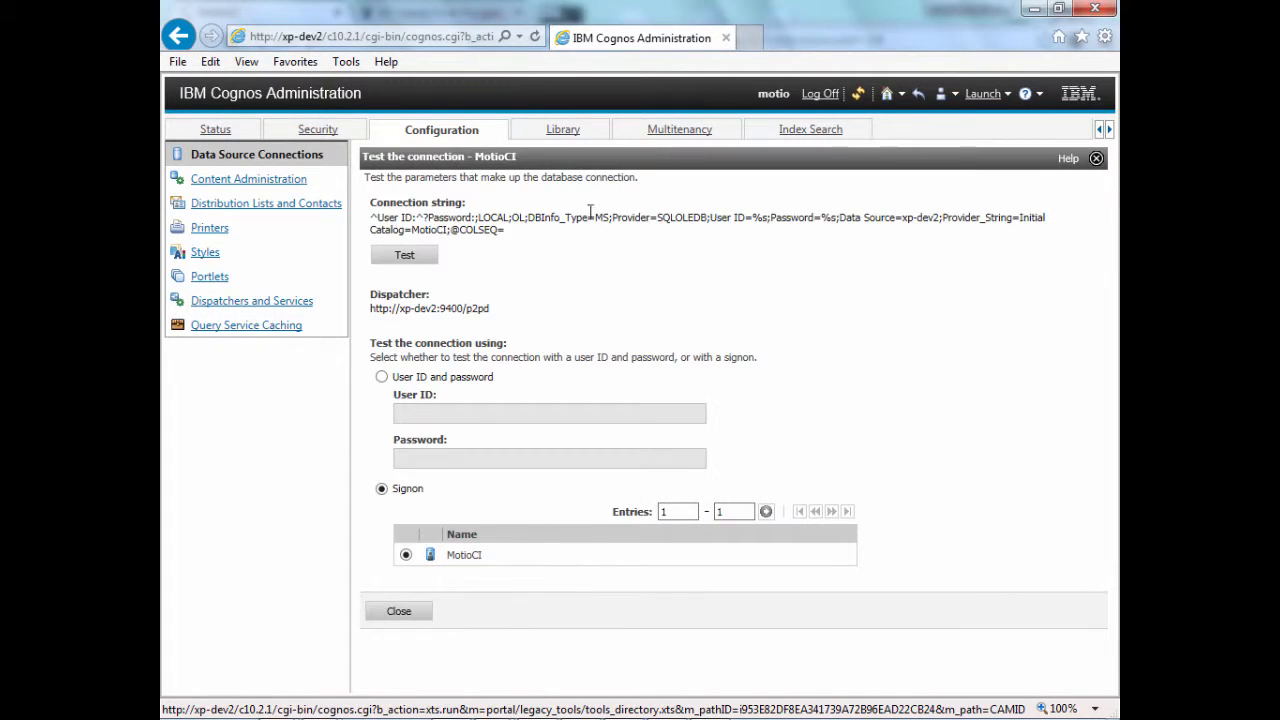
click(404, 257)
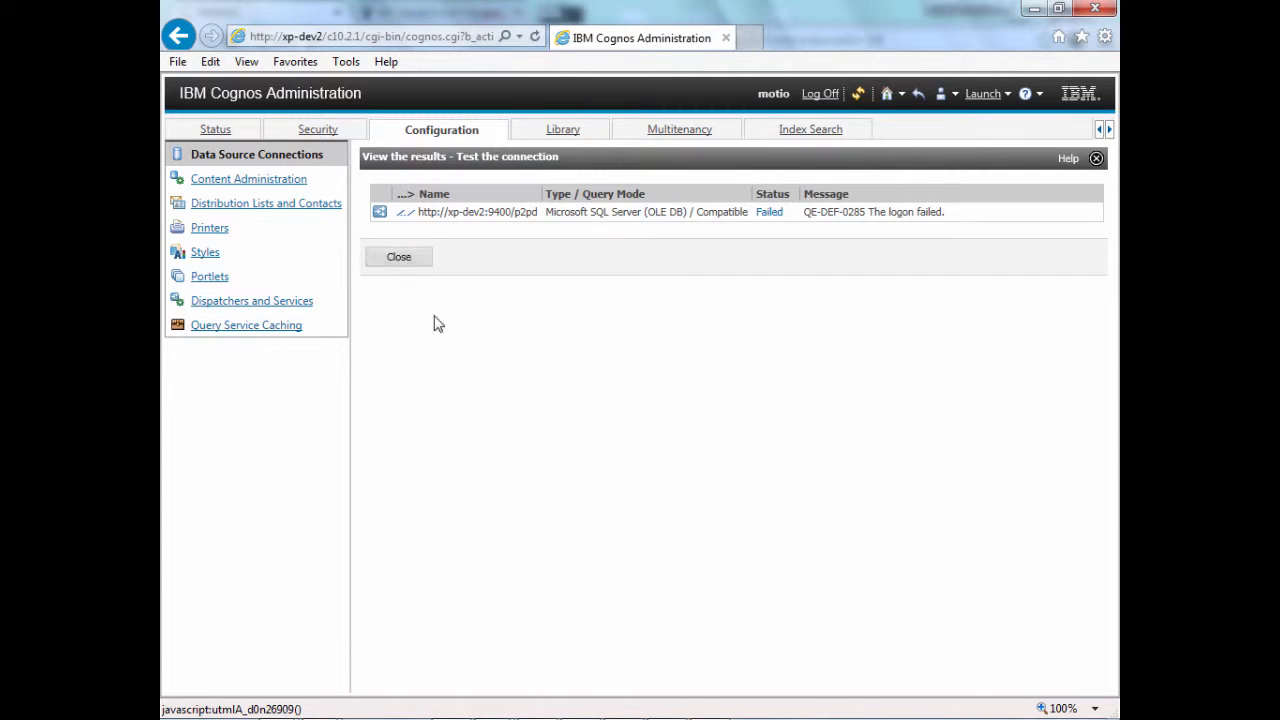
drag(955, 229, 782, 225)
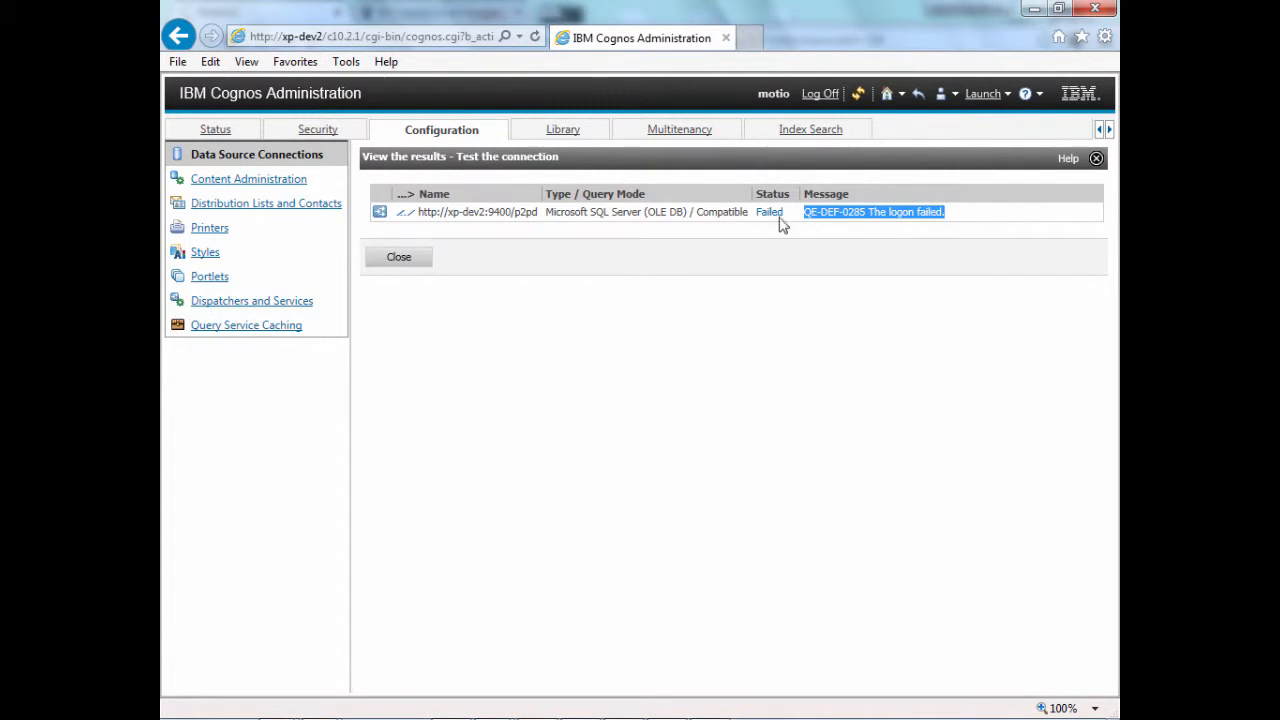
click(399, 258)
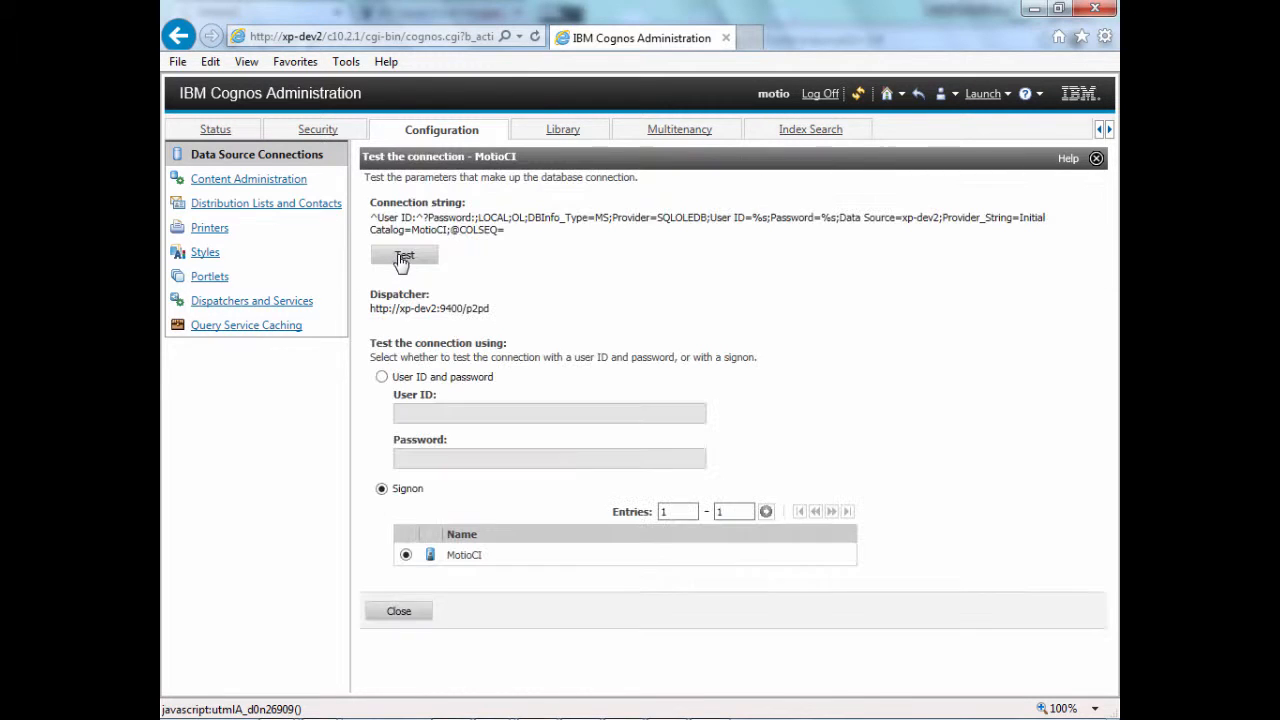
click(399, 611)
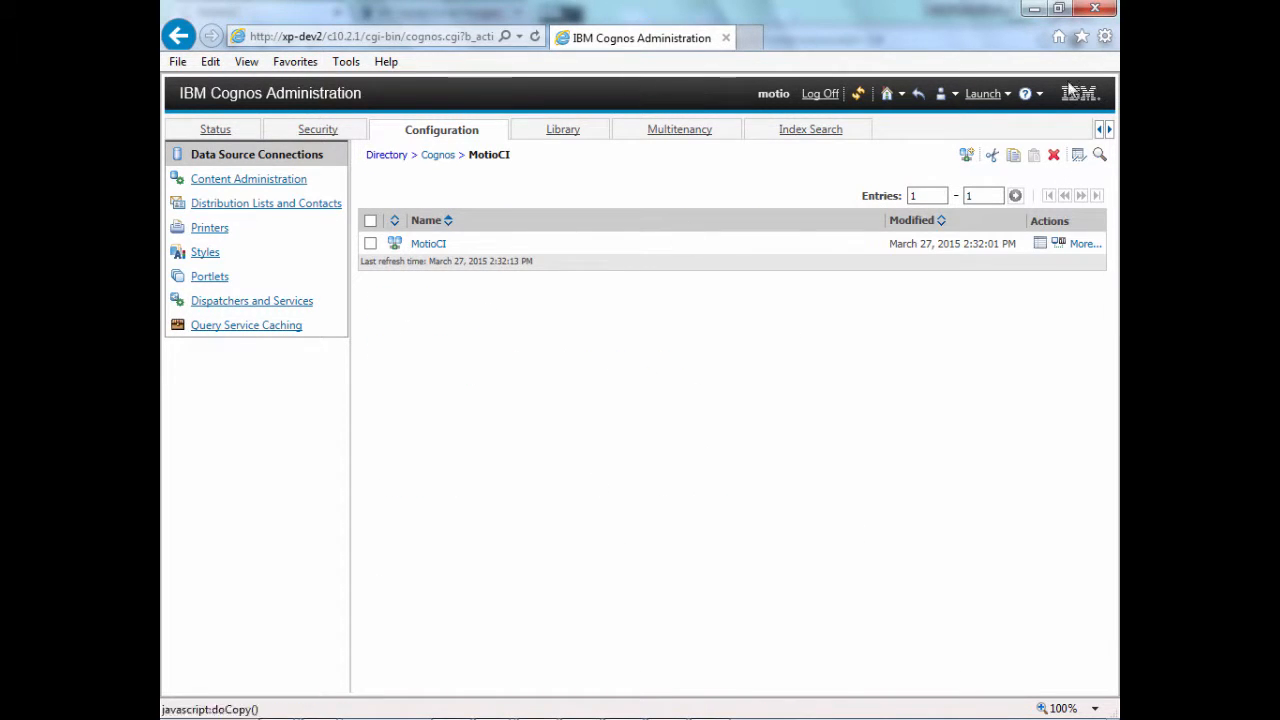
Return to MotioCI and run the Test Data Source test case again.
click(1040, 10)
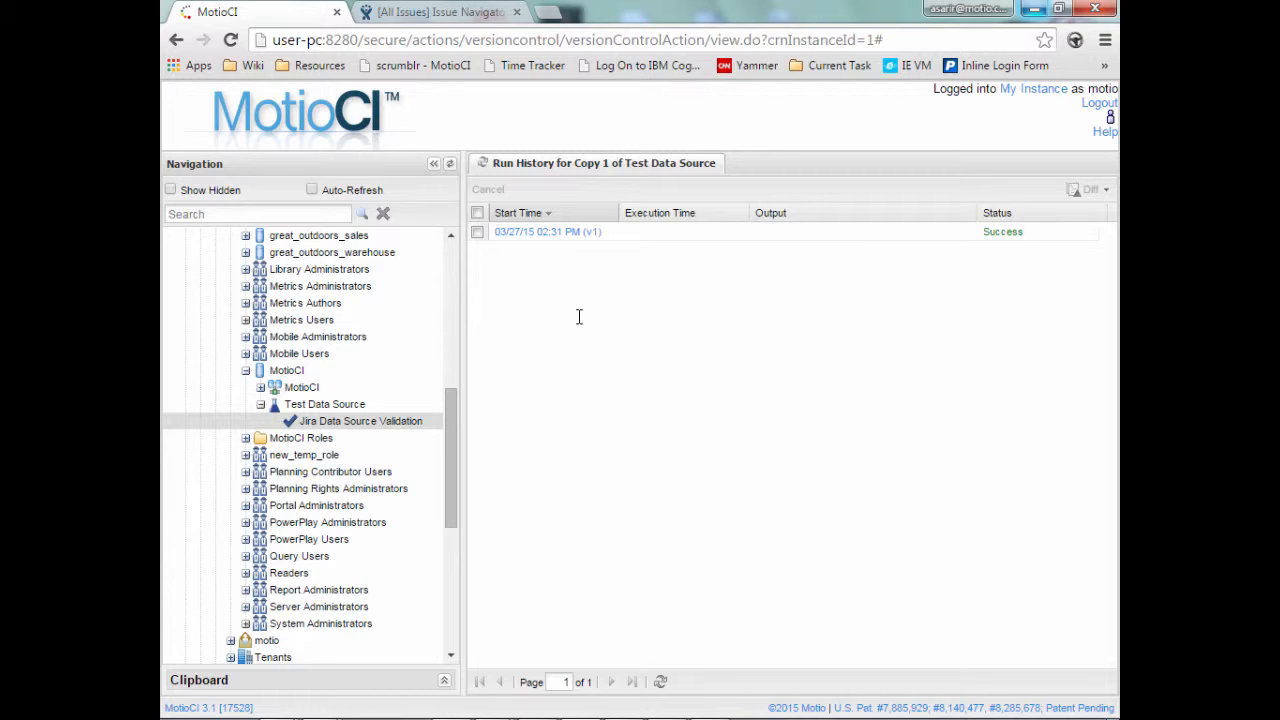
right_click(337, 405)
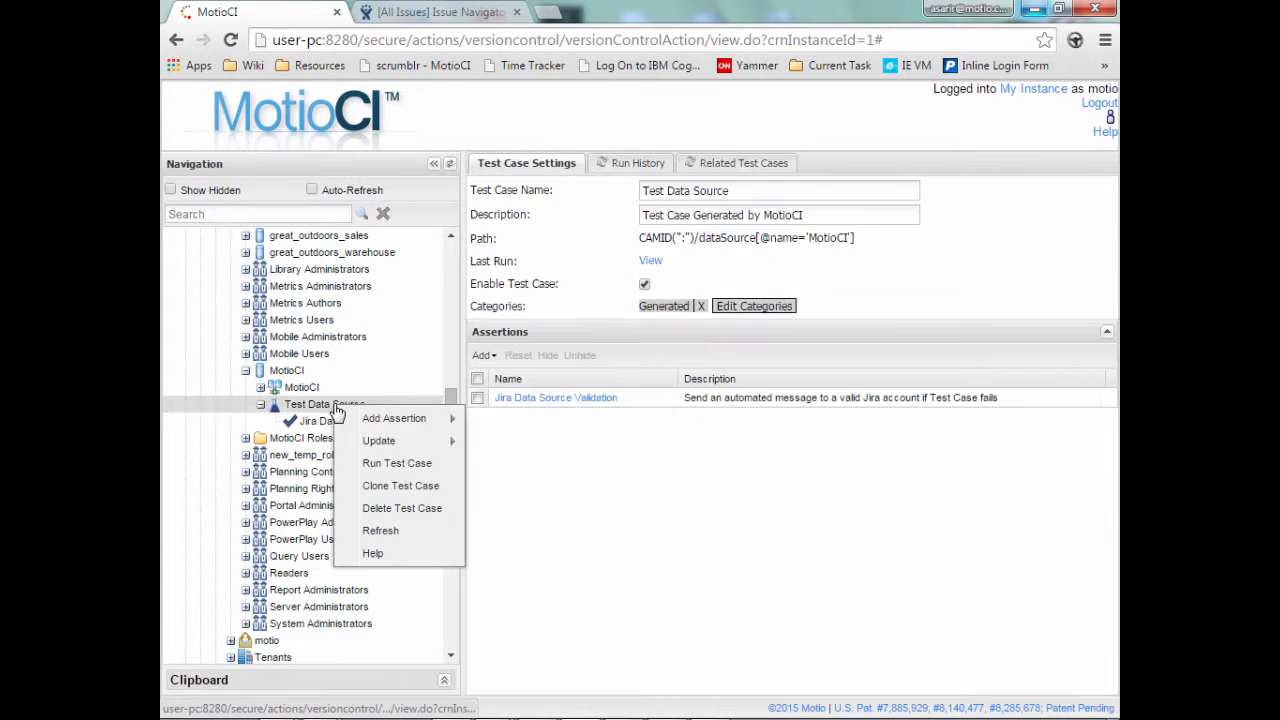
click(396, 464)
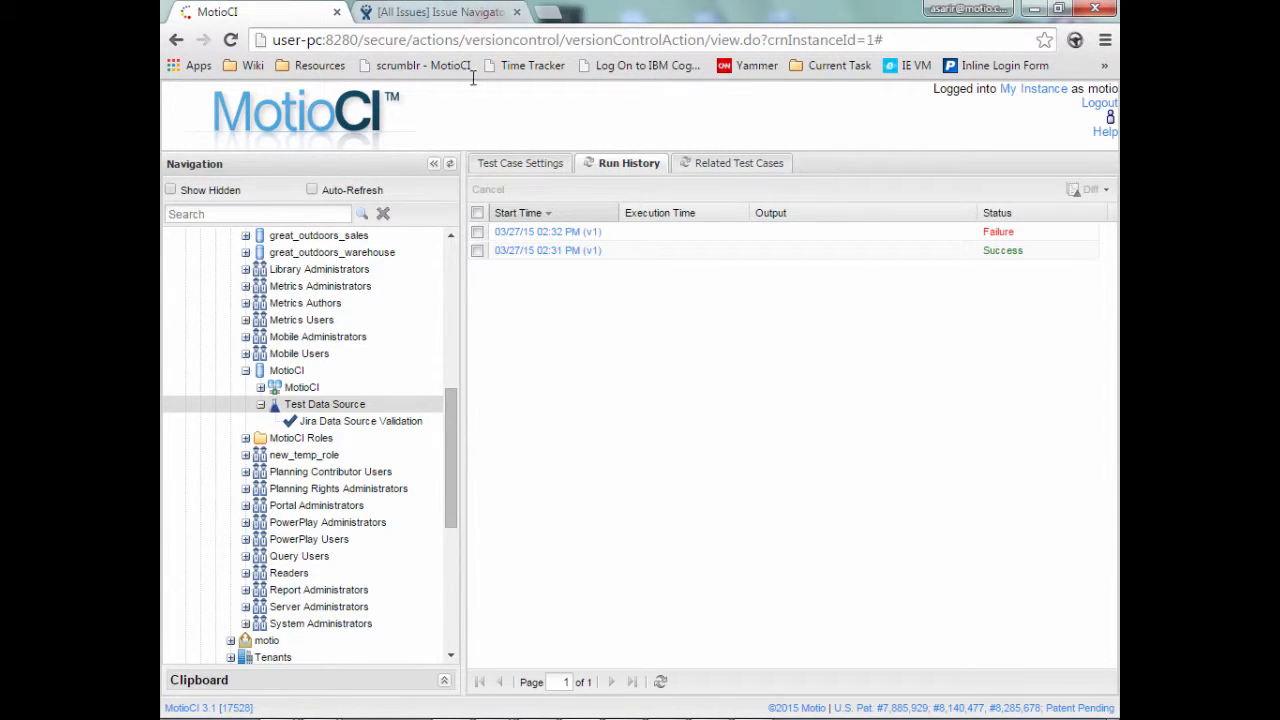
Refresh JIRA's All Issues list, open the Data Source Failure issue and read its description.
click(425, 10)
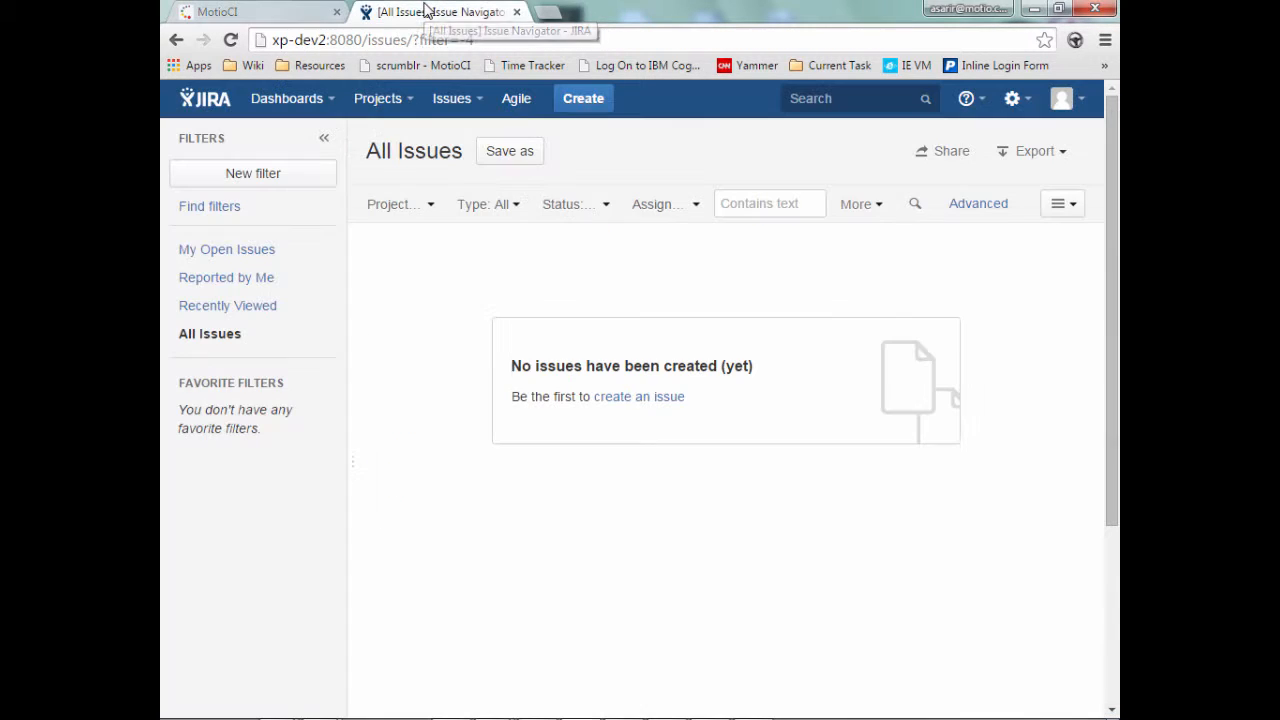
click(229, 338)
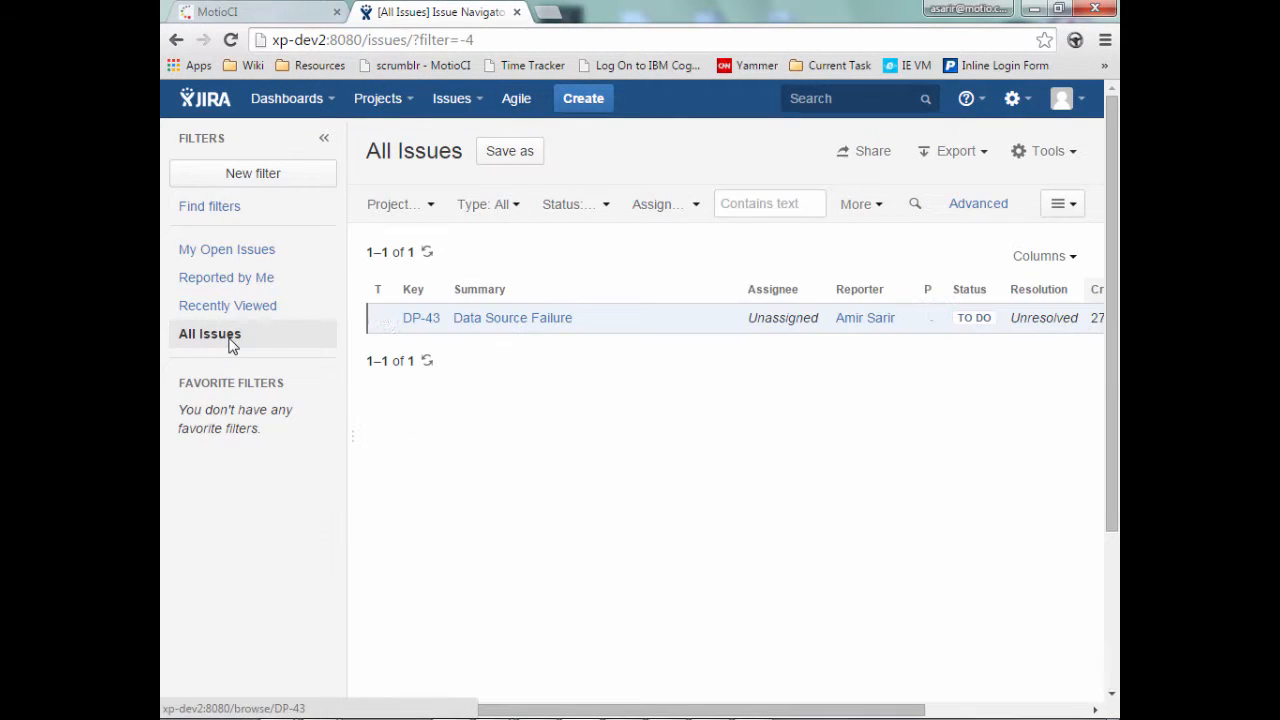
click(507, 330)
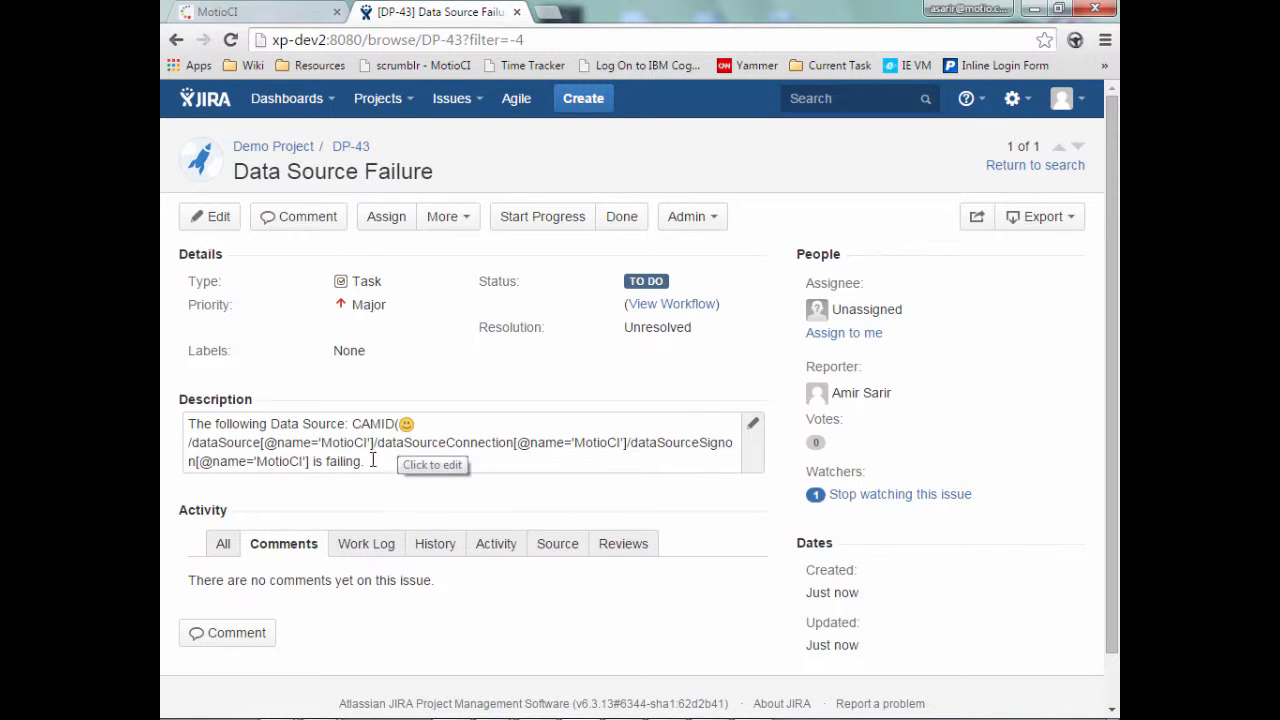
drag(366, 461, 190, 428)
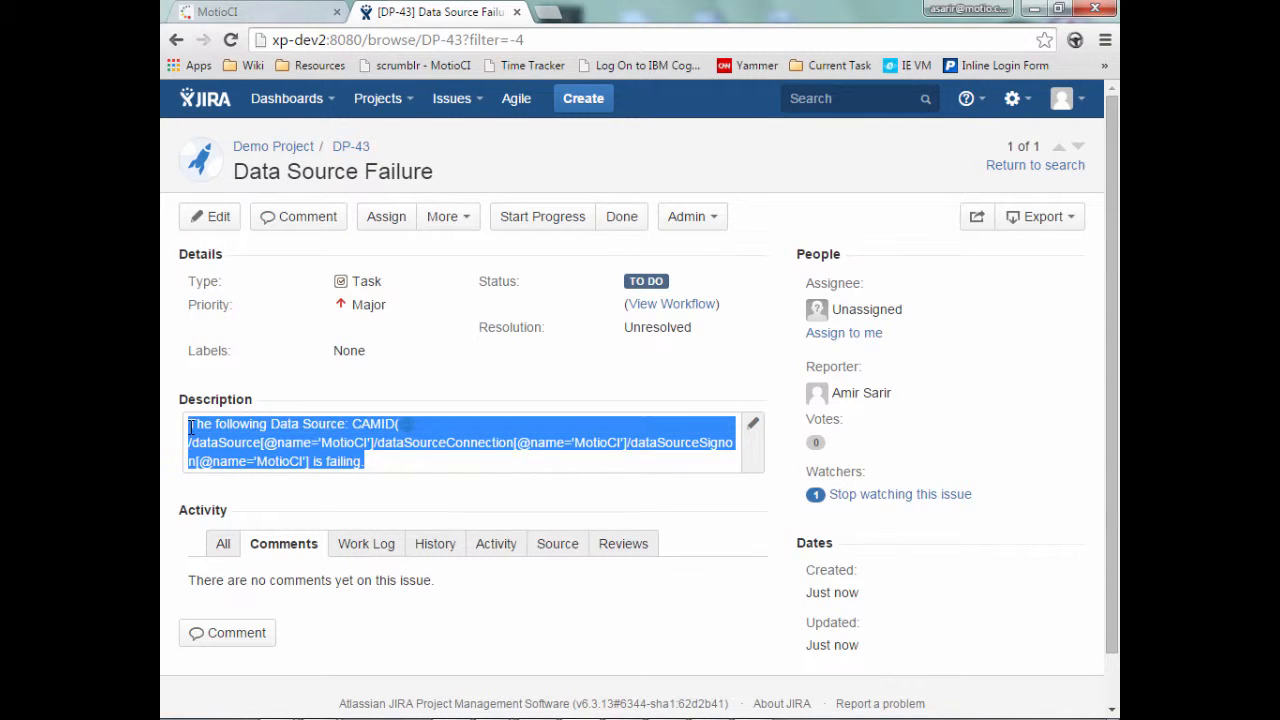
click(379, 458)
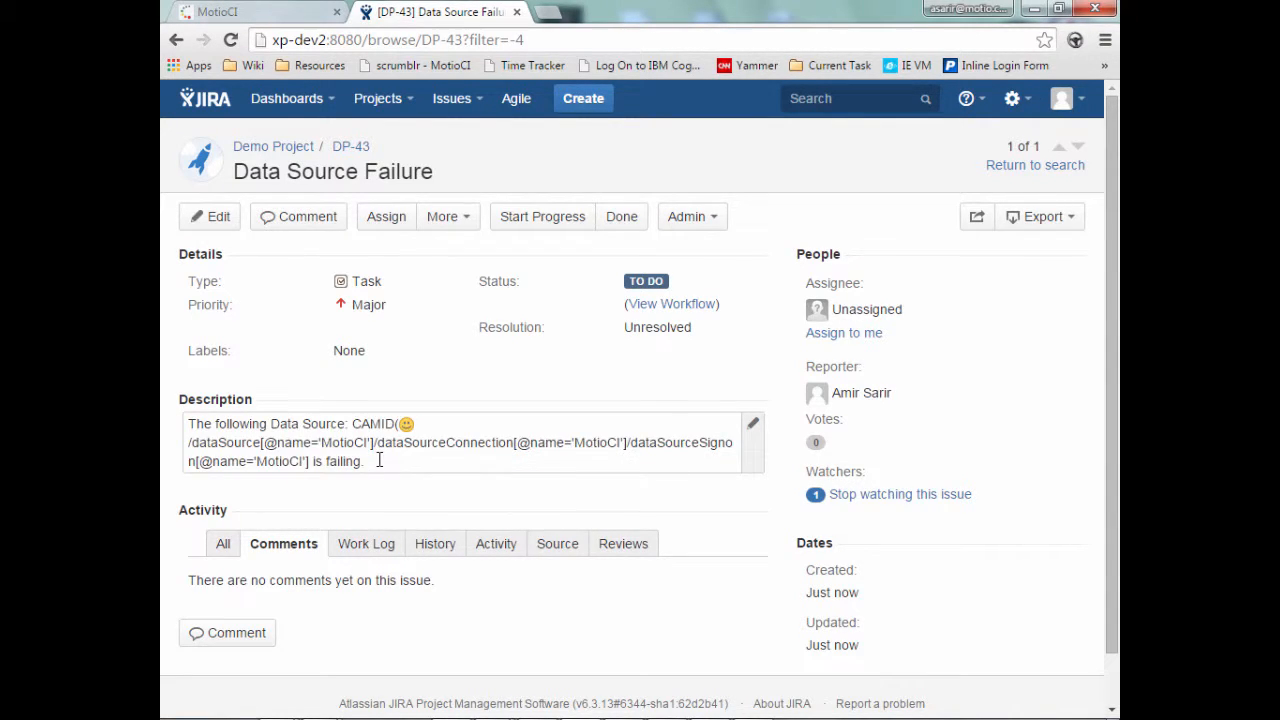
Back in MotioCI, open the MotioCI data source connection's revision history and examine the comment on the latest revision.
click(270, 14)
scroll(295, 505, up, 1)
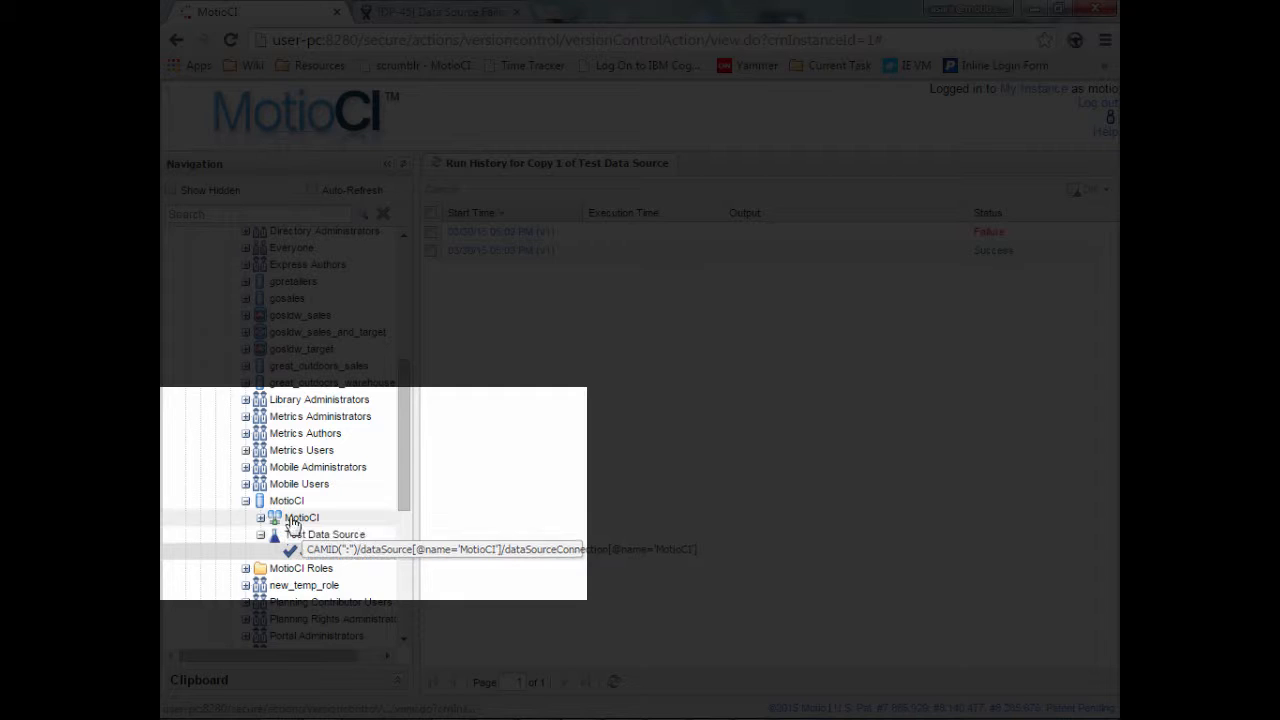
click(293, 519)
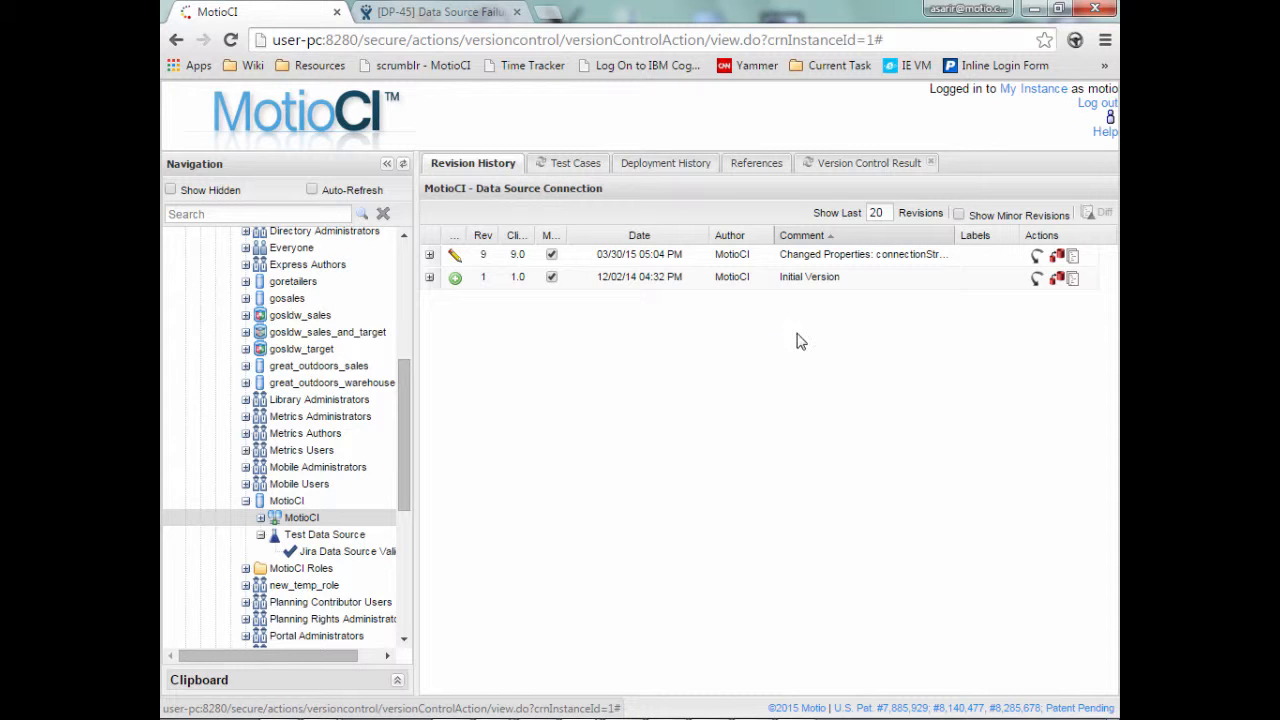
click(912, 262)
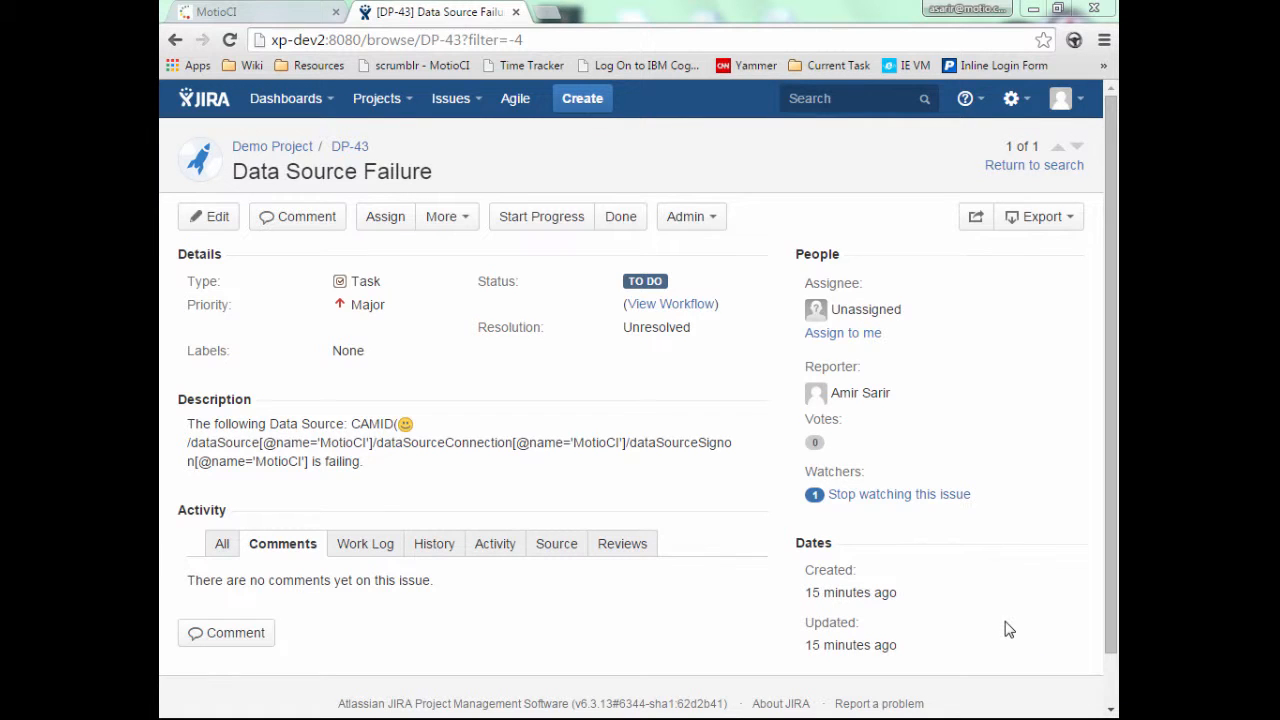
Open the settings of the Nightly test script under My Project and check the options for combining its test case criteria.
click(250, 14)
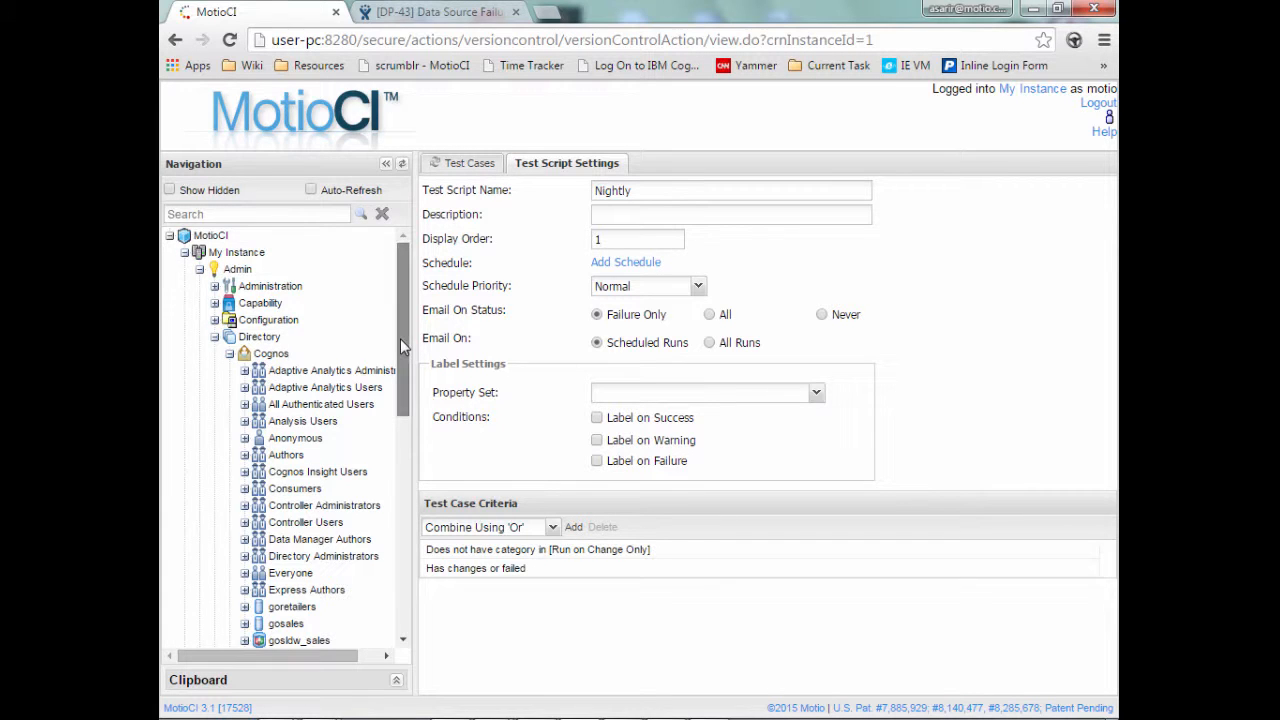
drag(404, 348, 409, 590)
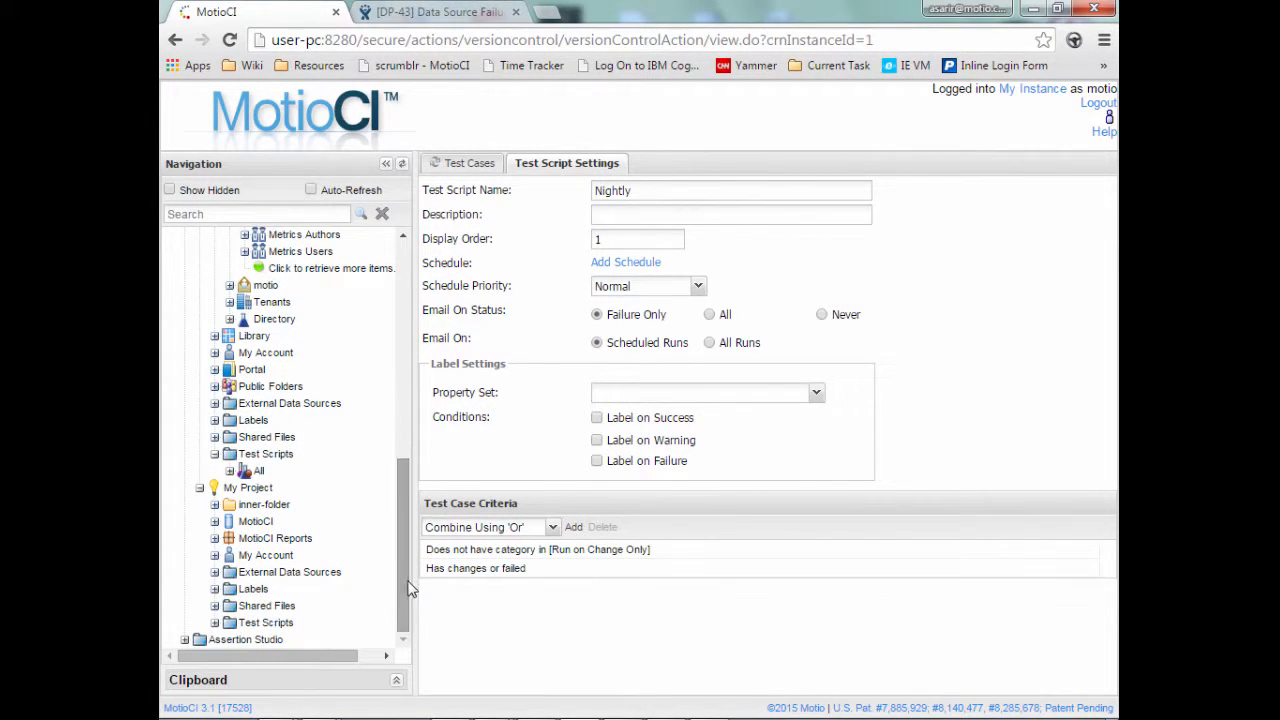
click(214, 623)
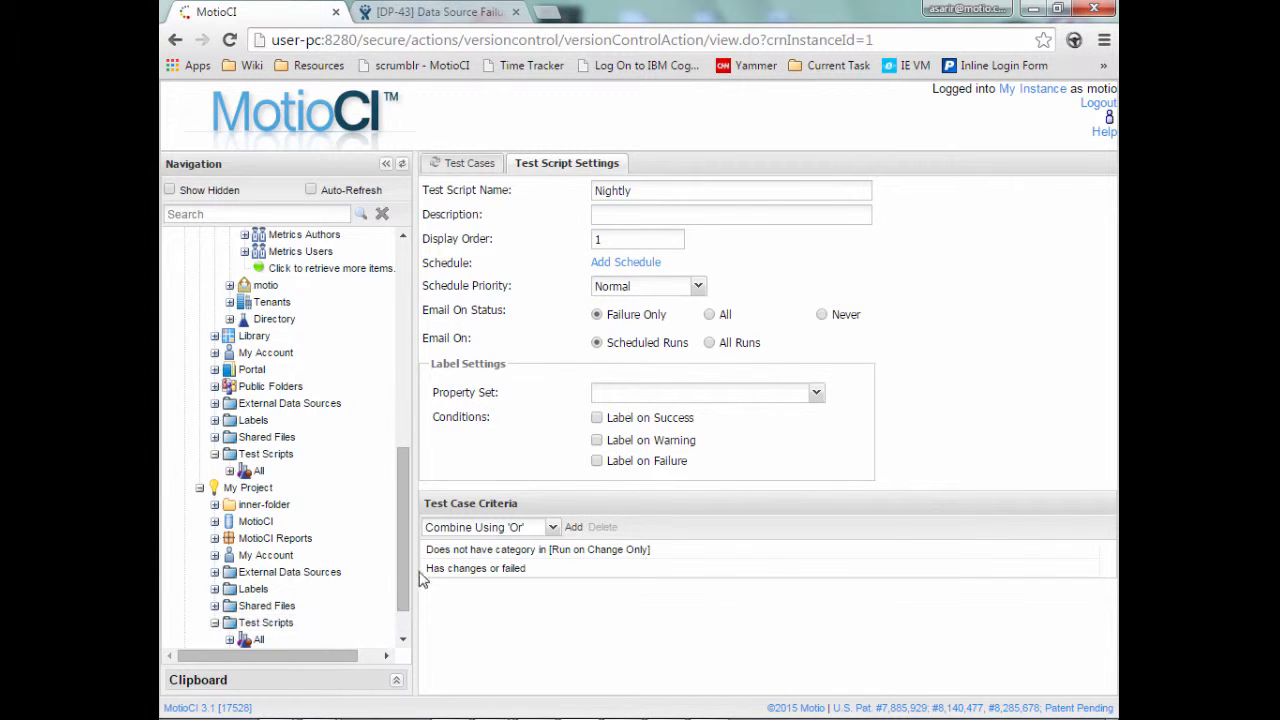
drag(397, 561, 398, 612)
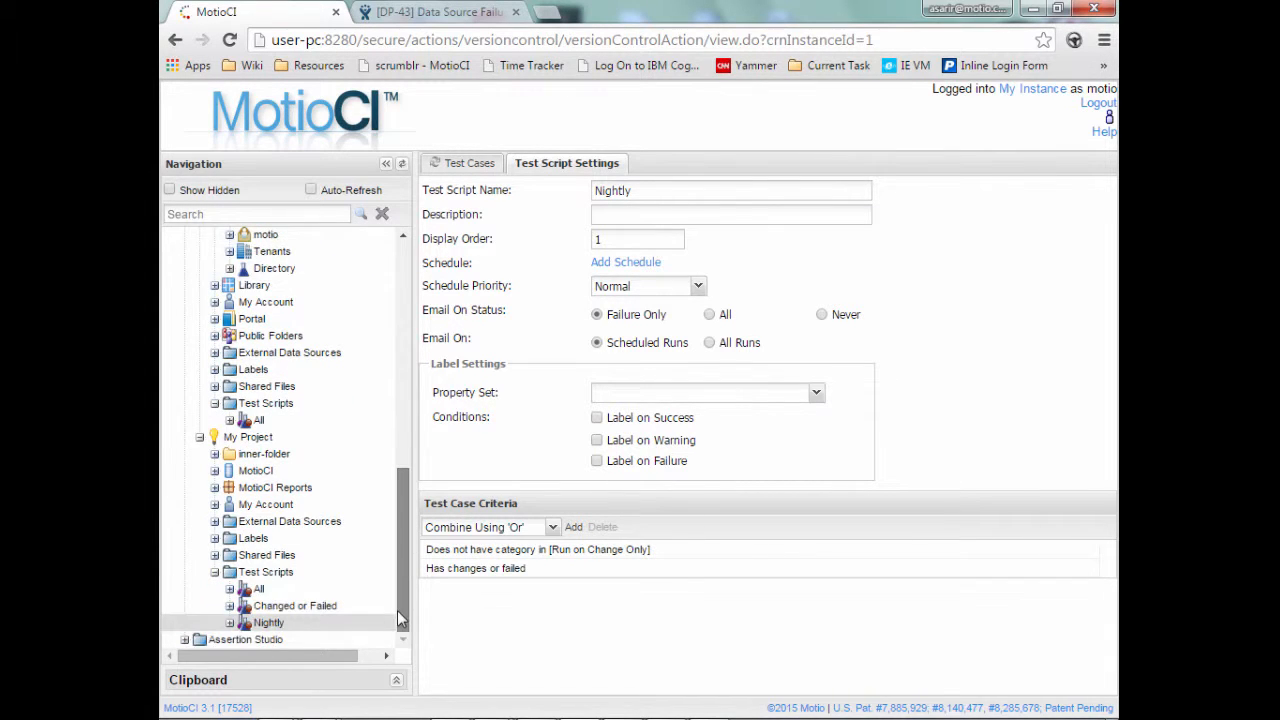
click(277, 626)
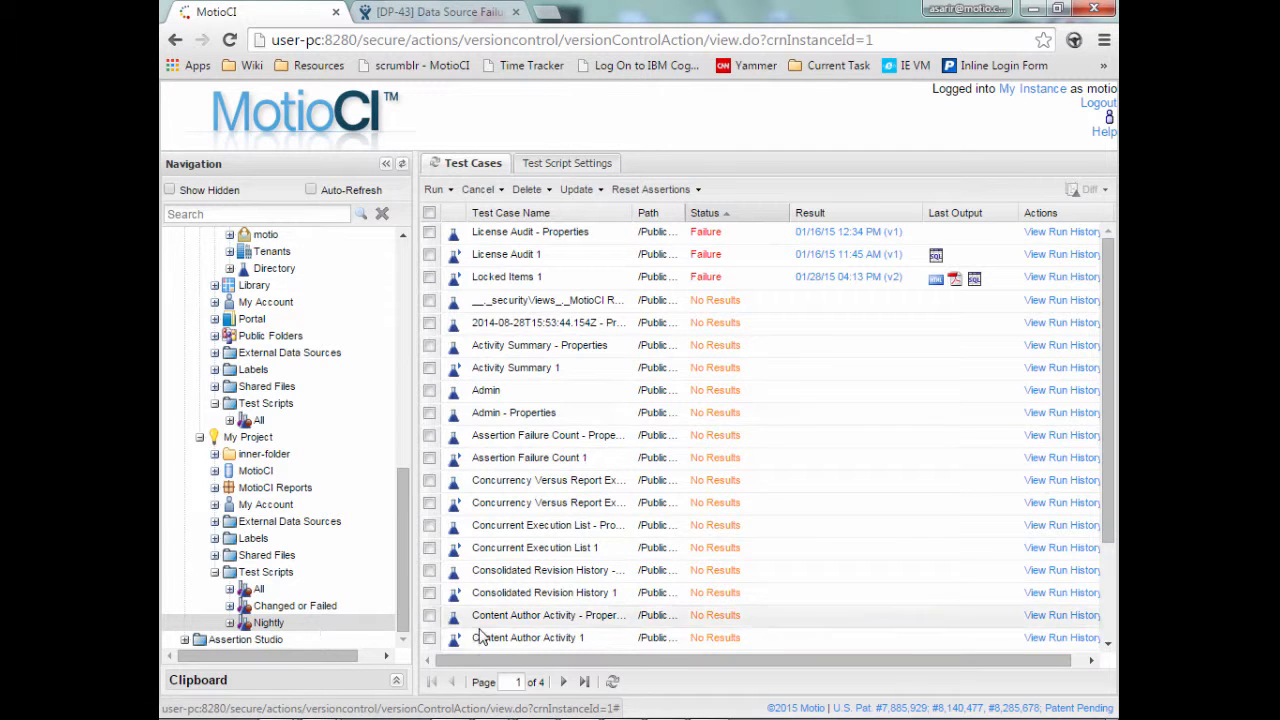
click(566, 166)
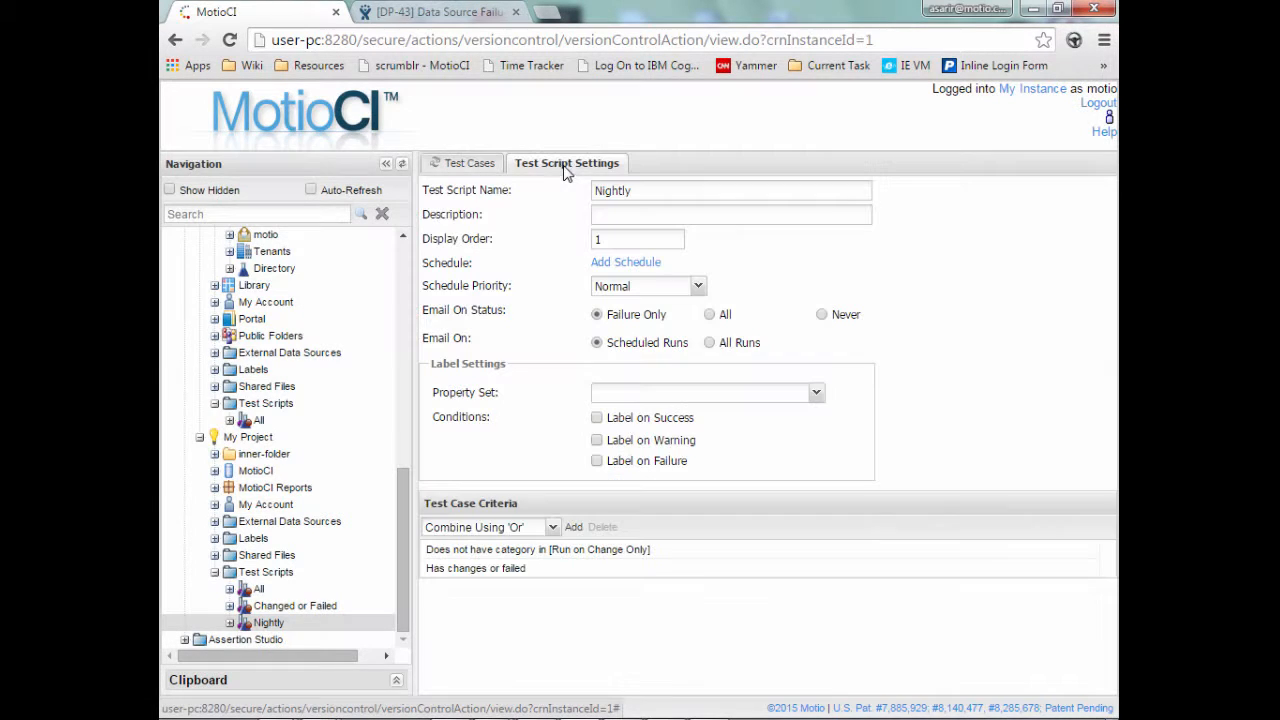
click(552, 527)
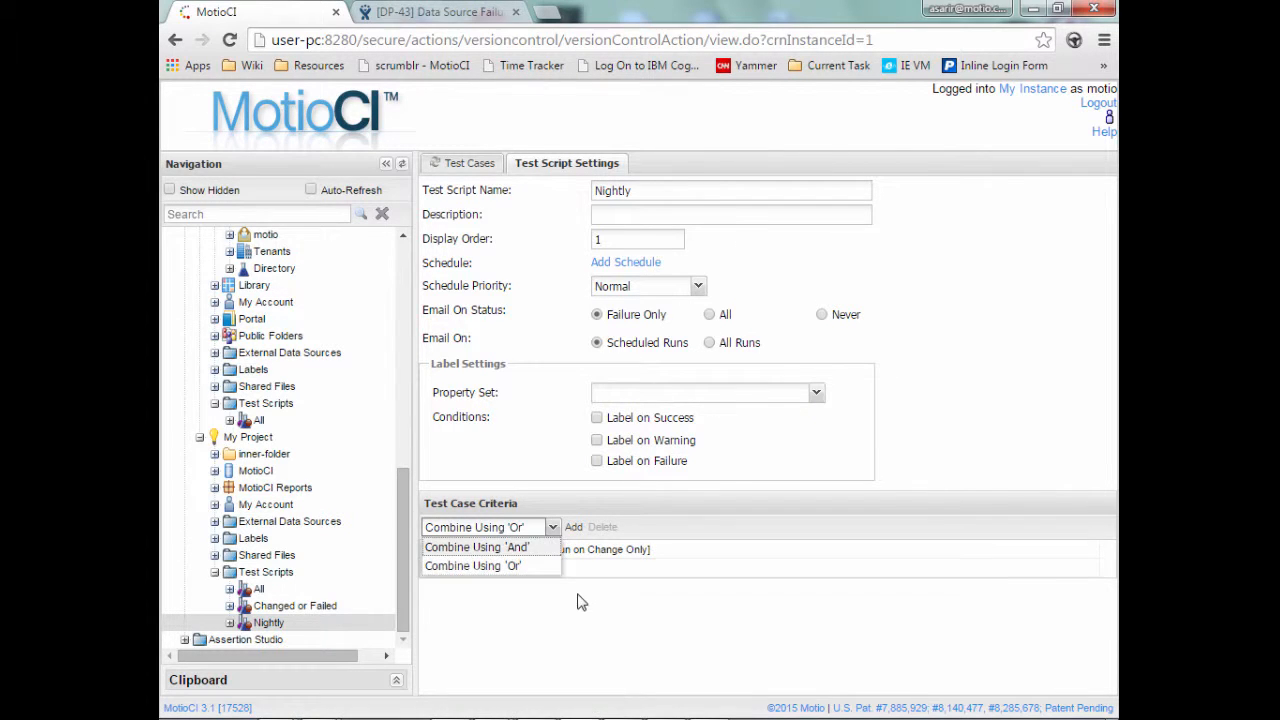
click(582, 603)
Add a "Path equals" criterion to the Nightly test script, pointing to the MotioCI connection under Directory > Cognos > MotioCI.
click(574, 529)
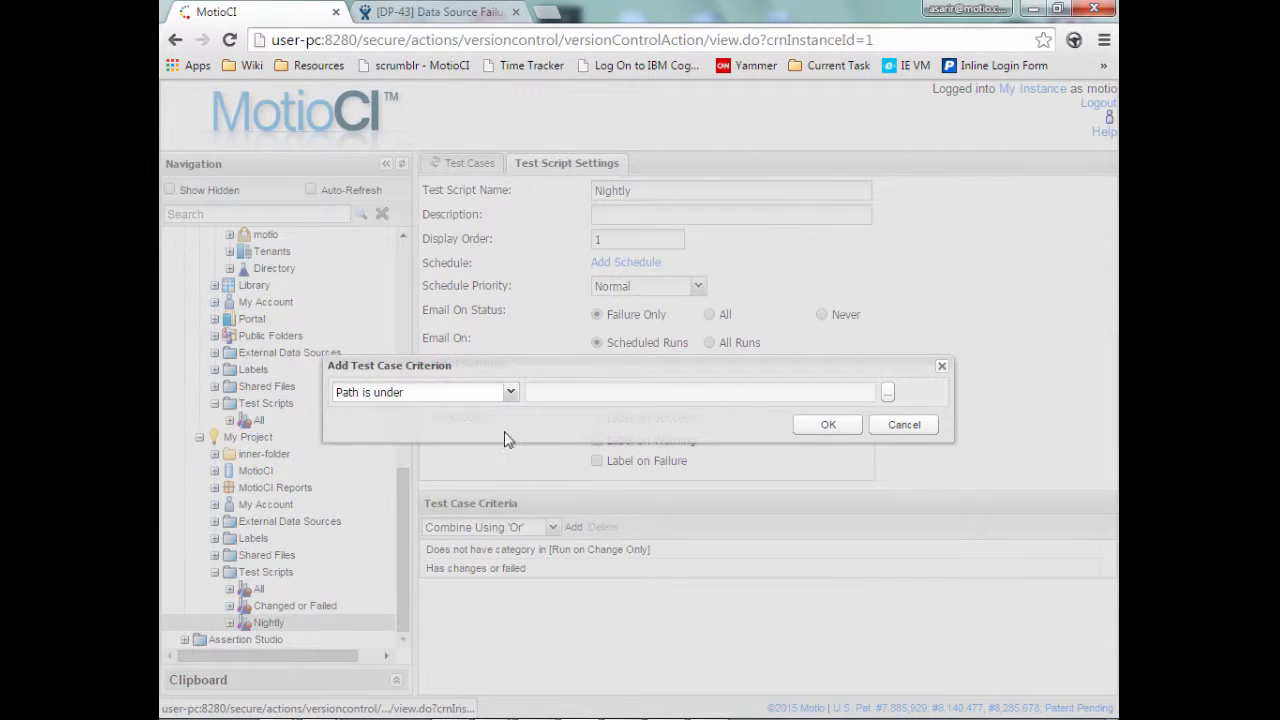
click(511, 392)
click(426, 411)
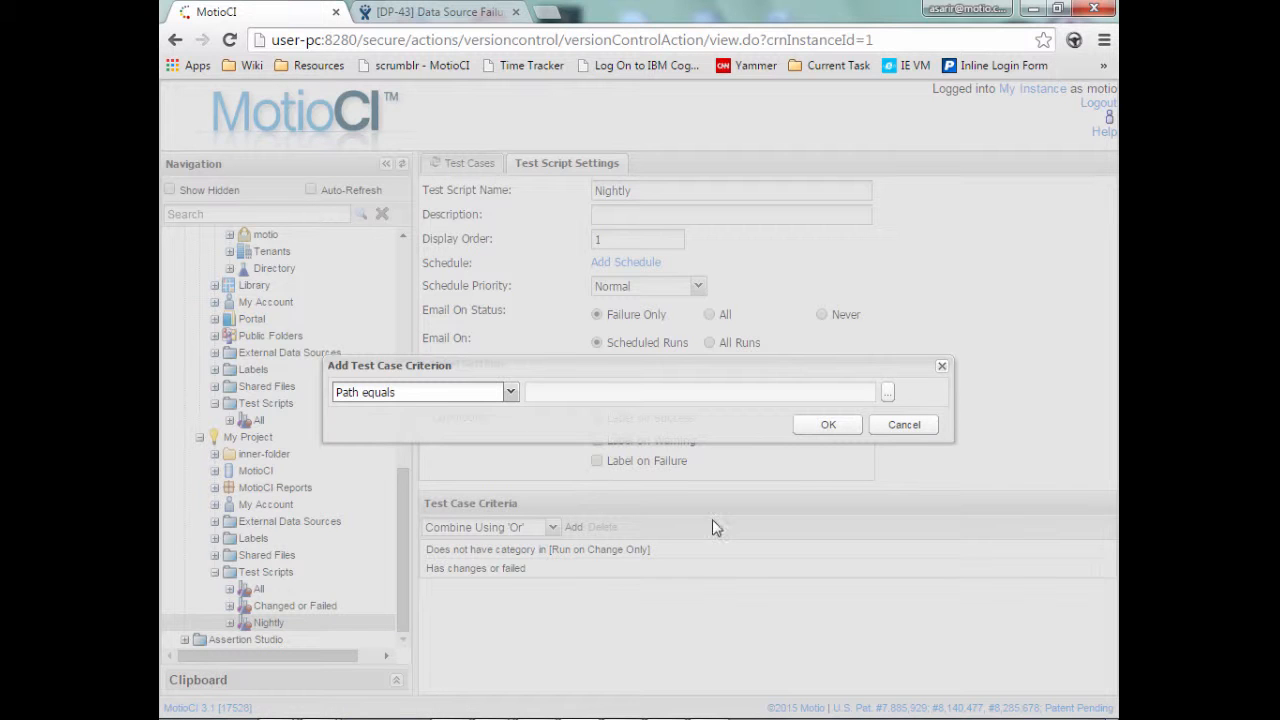
click(887, 393)
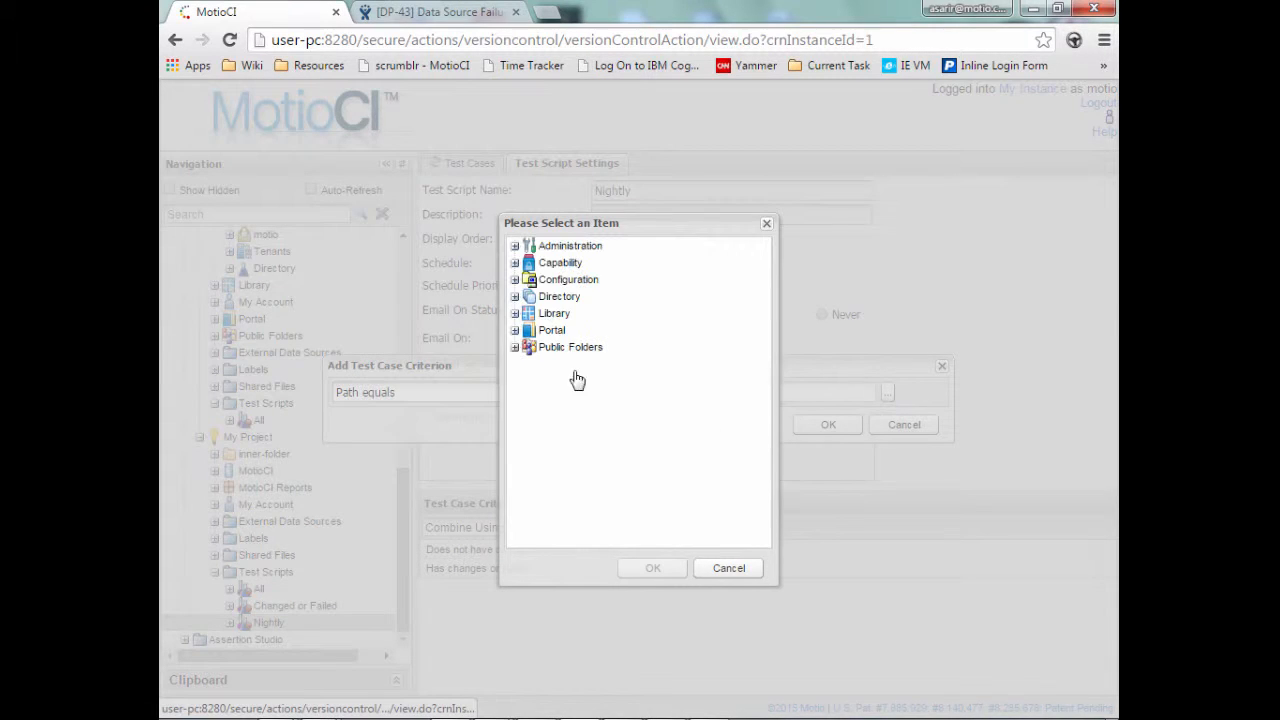
click(515, 297)
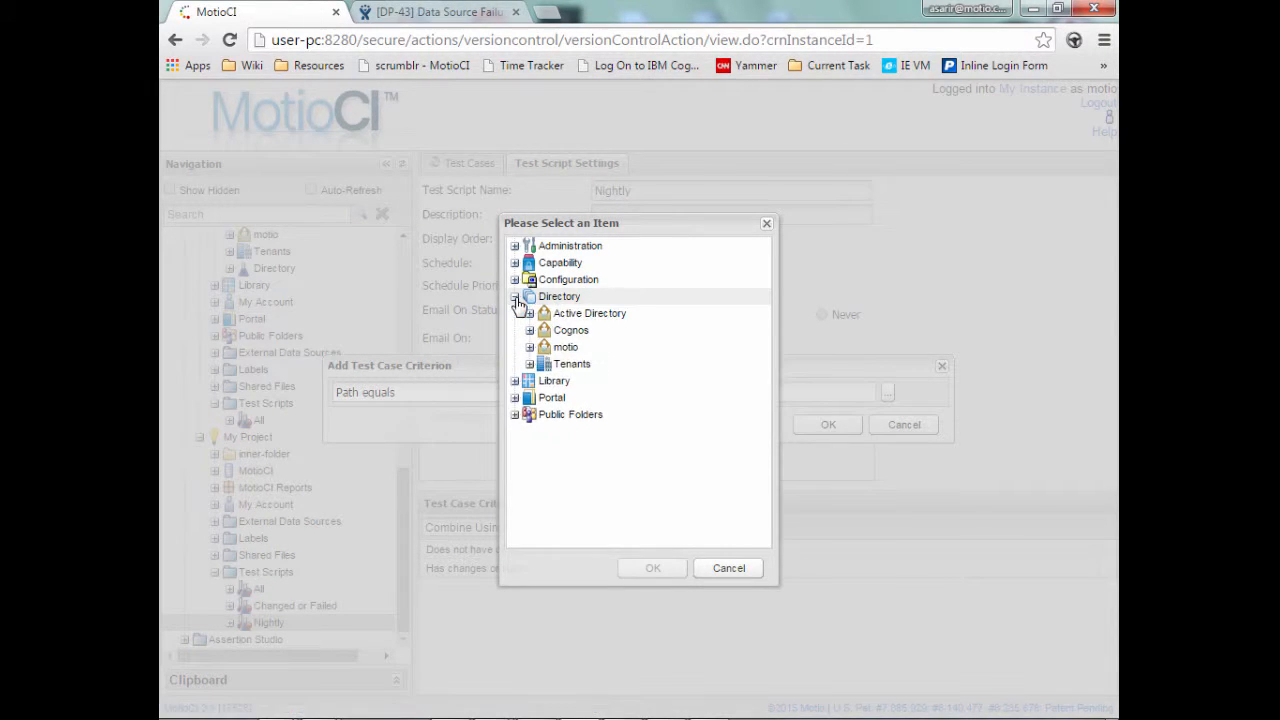
click(530, 330)
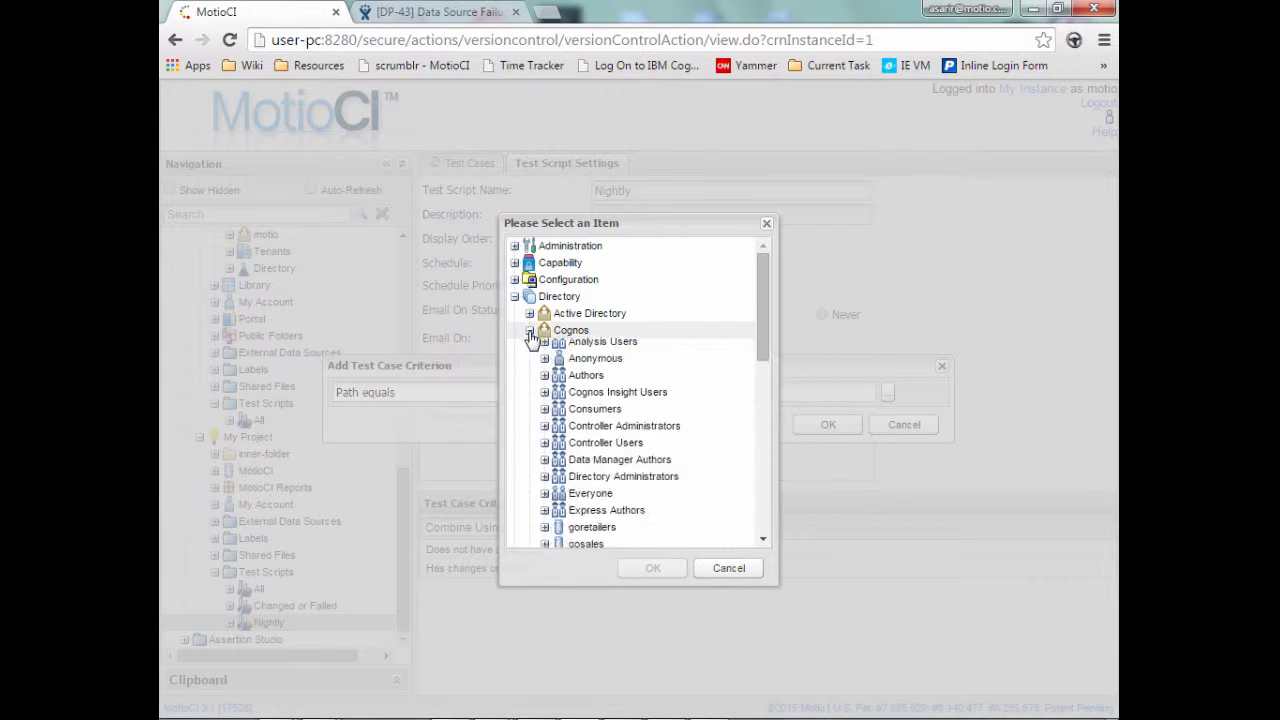
drag(760, 321, 766, 408)
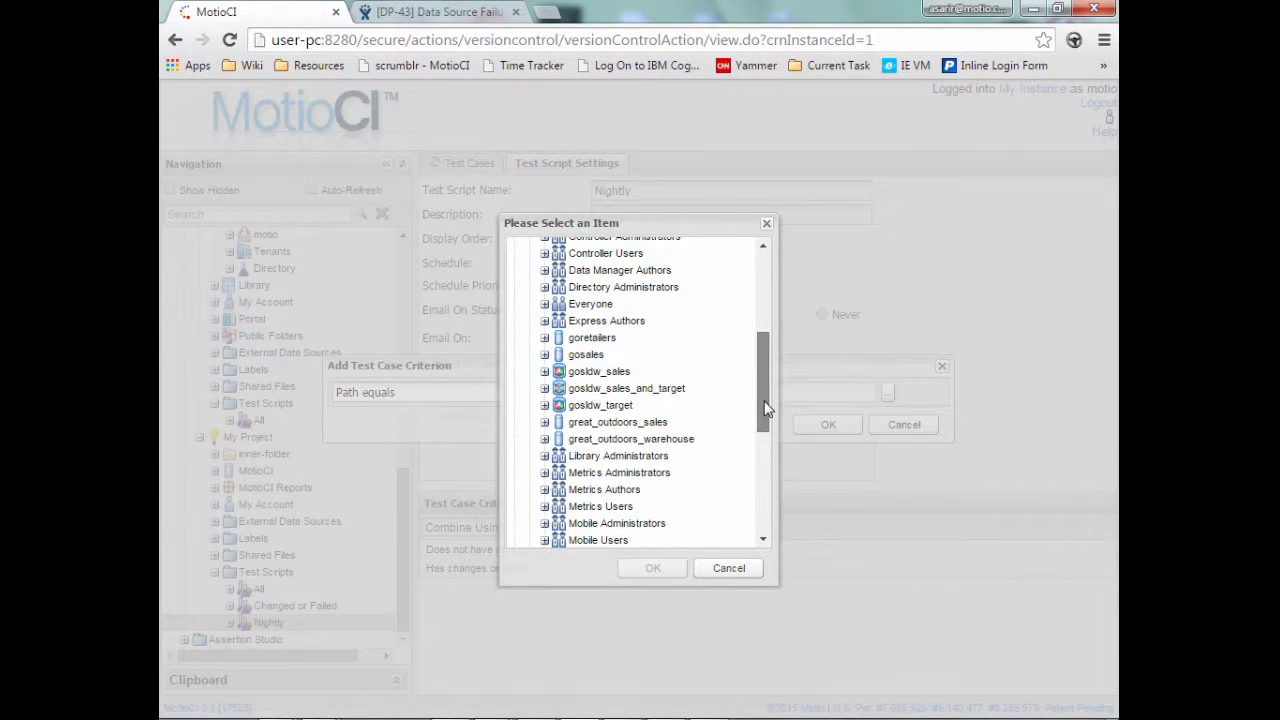
scroll(605, 455, down, 3)
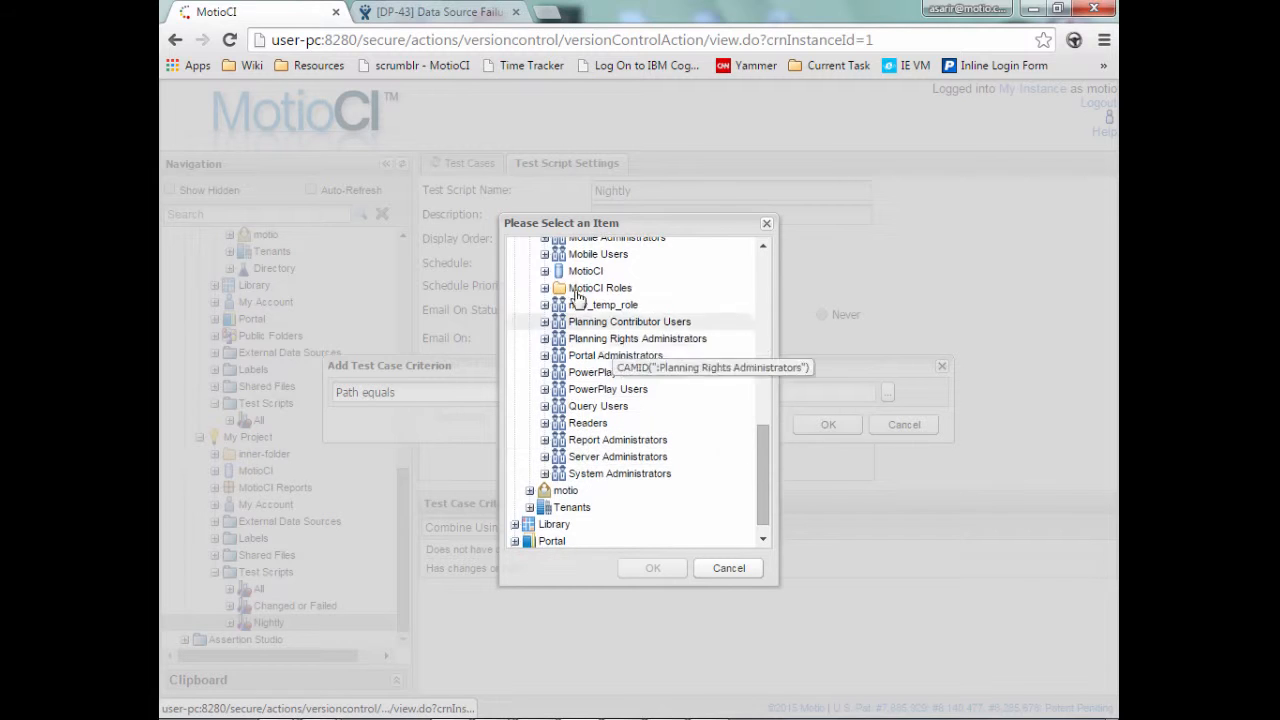
click(544, 271)
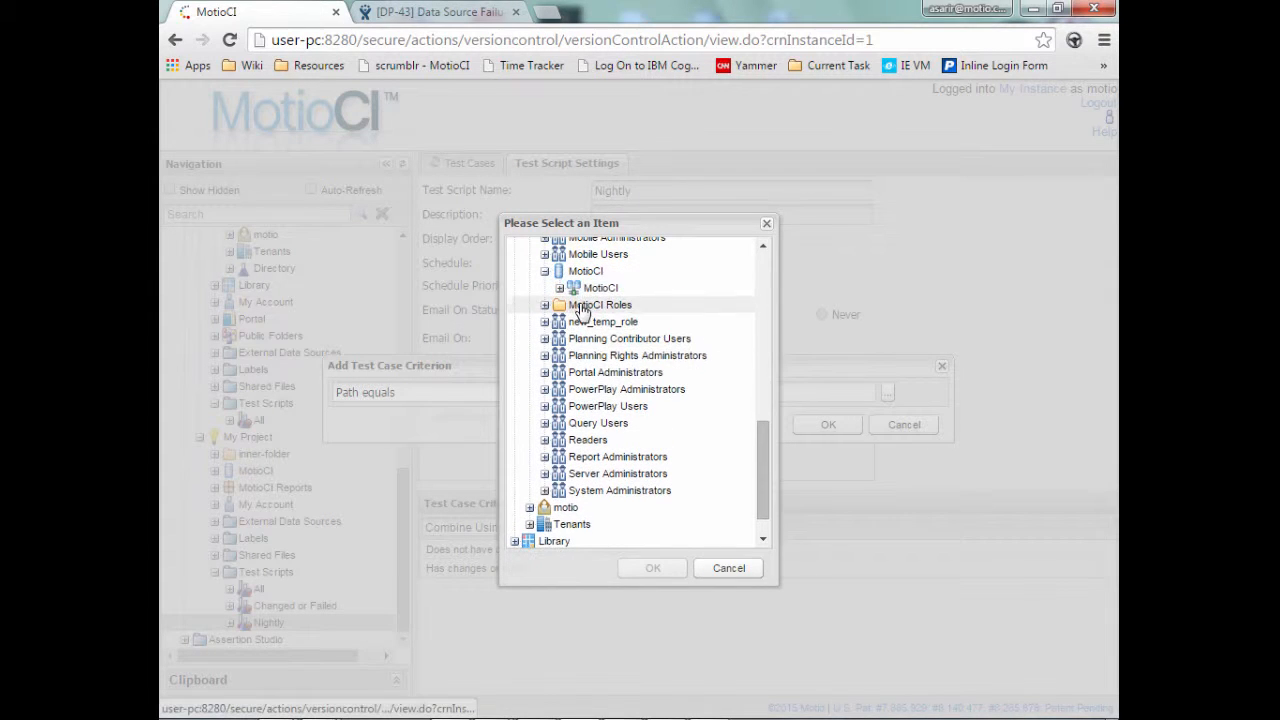
click(595, 288)
click(668, 572)
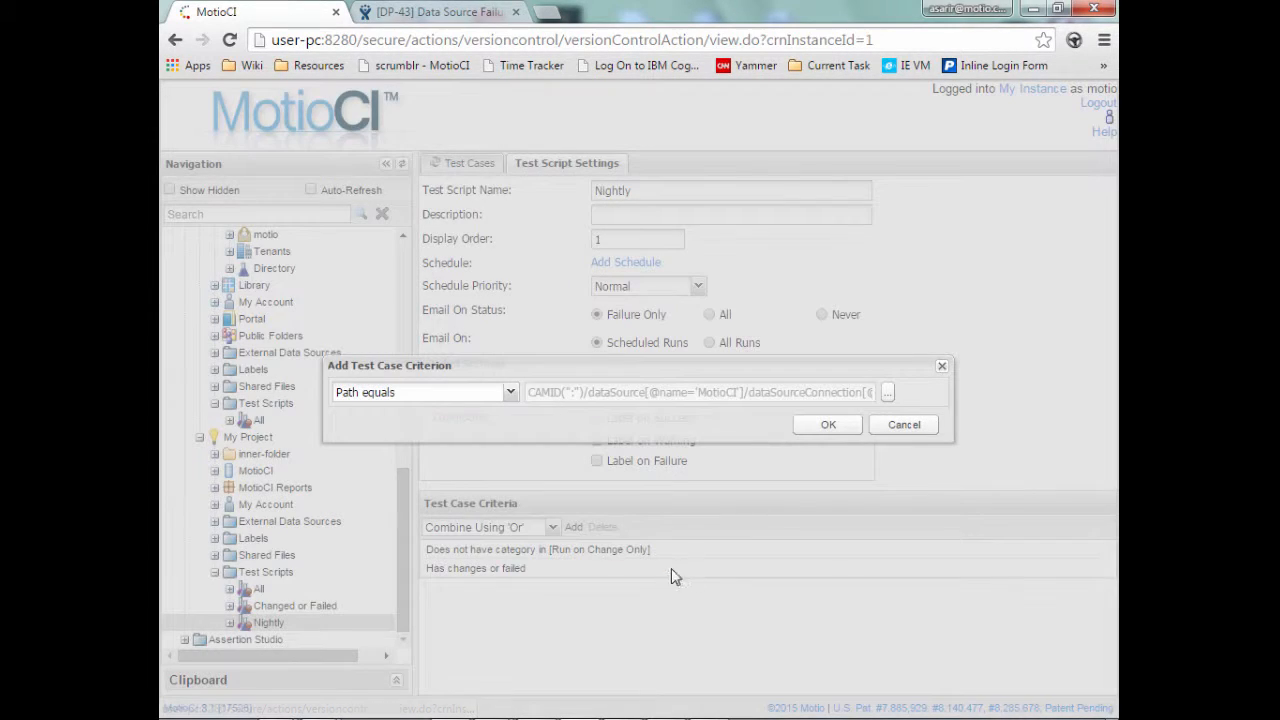
click(826, 425)
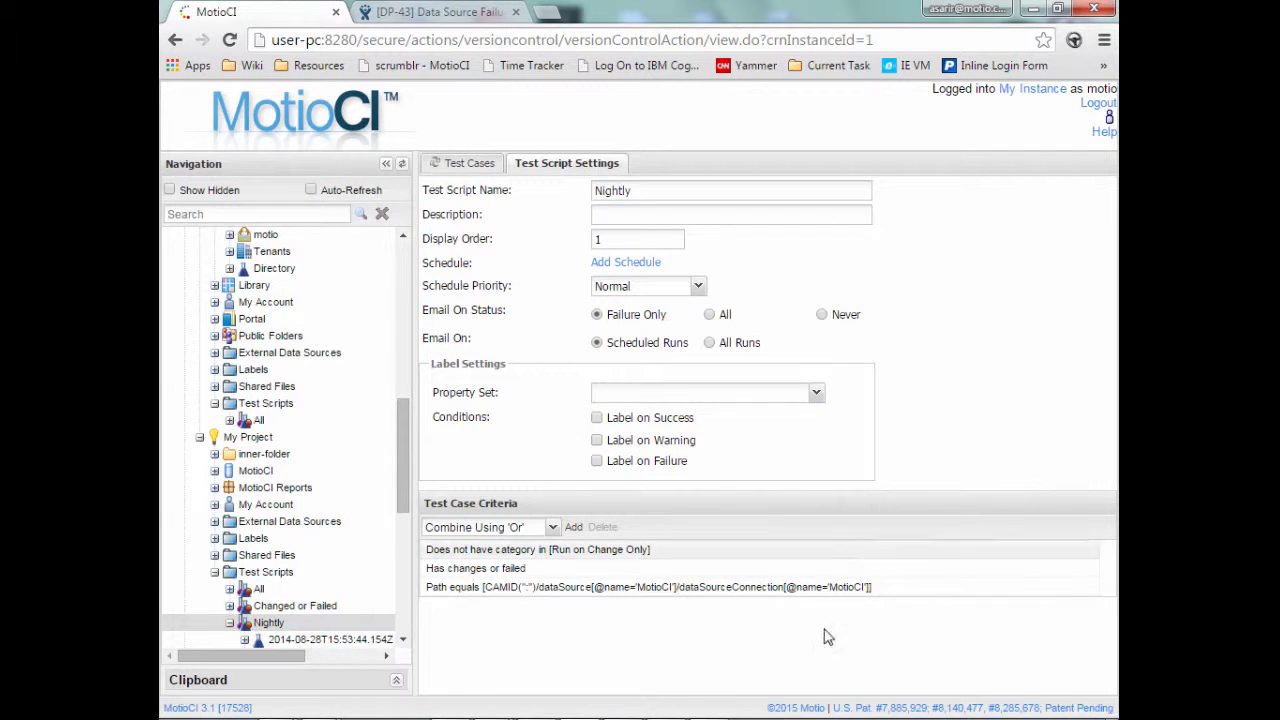